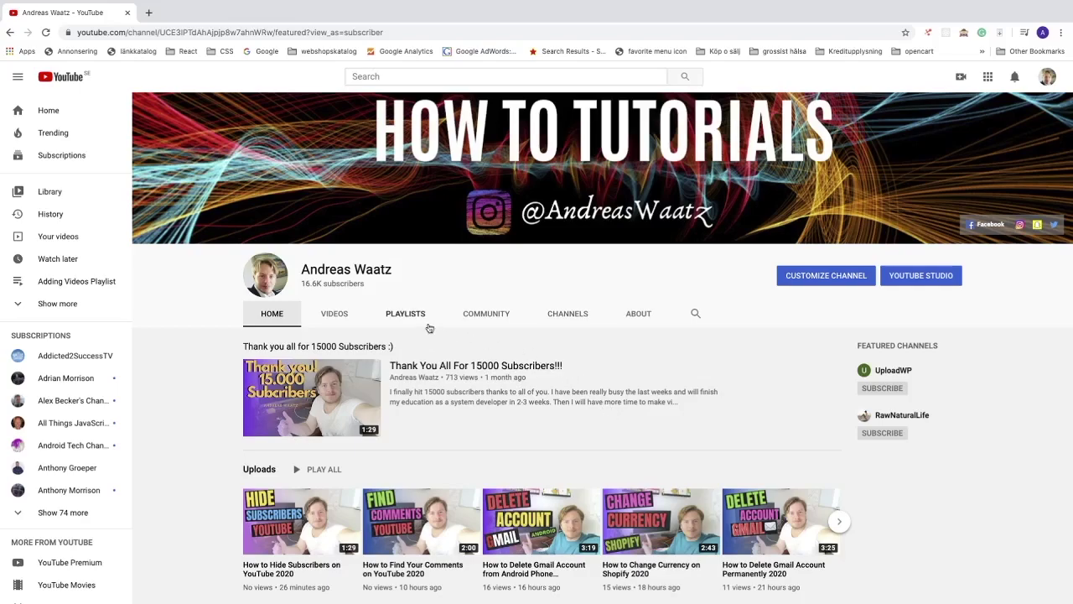
Step: Show the channel's PLAYLISTS grid after a quick look inside YouTube Tutorials 2020
{"action": "left_click", "coordinate": [400, 318]}
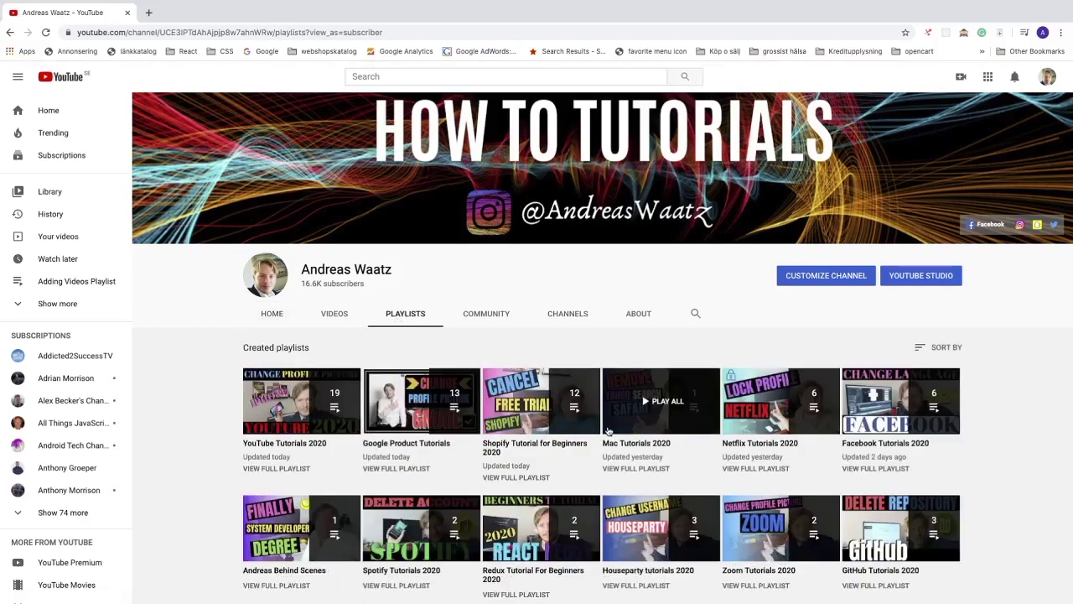
{"action": "mouse_move", "coordinate": [407, 423]}
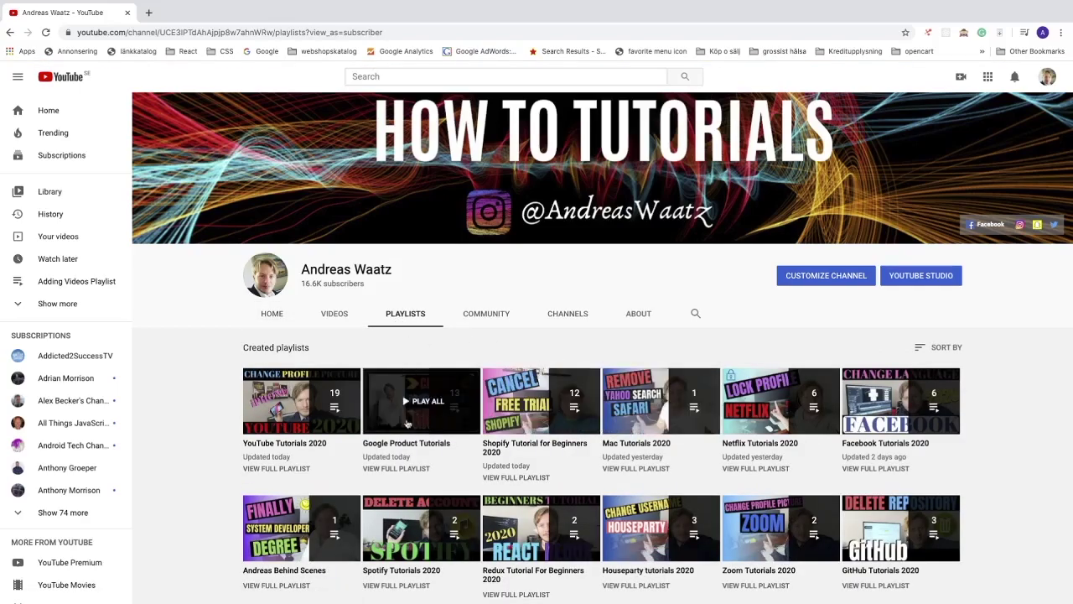
{"action": "left_click", "coordinate": [273, 469]}
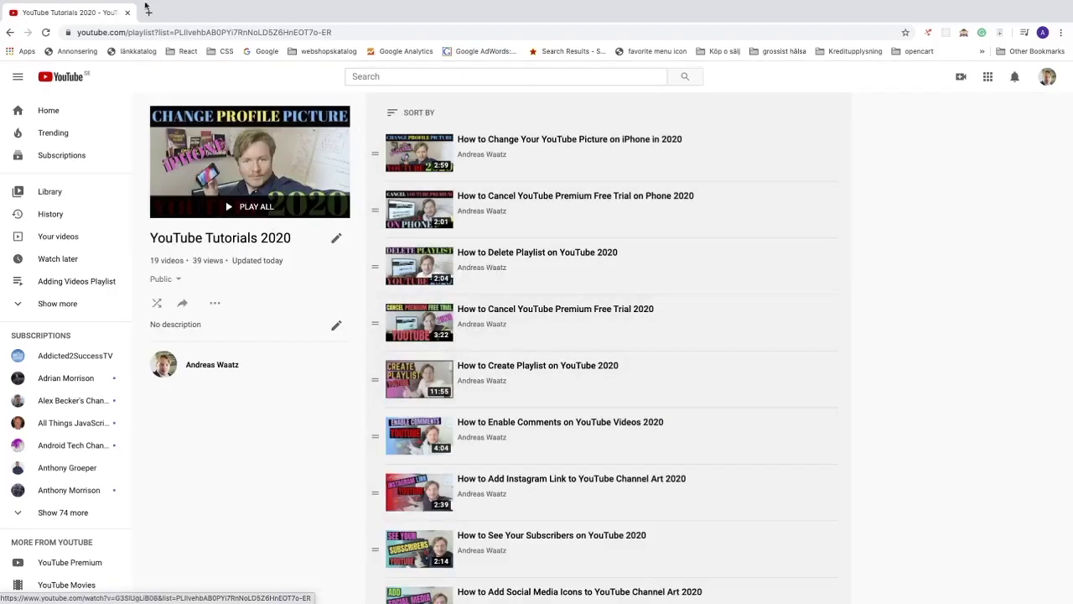
{"action": "left_click", "coordinate": [10, 32]}
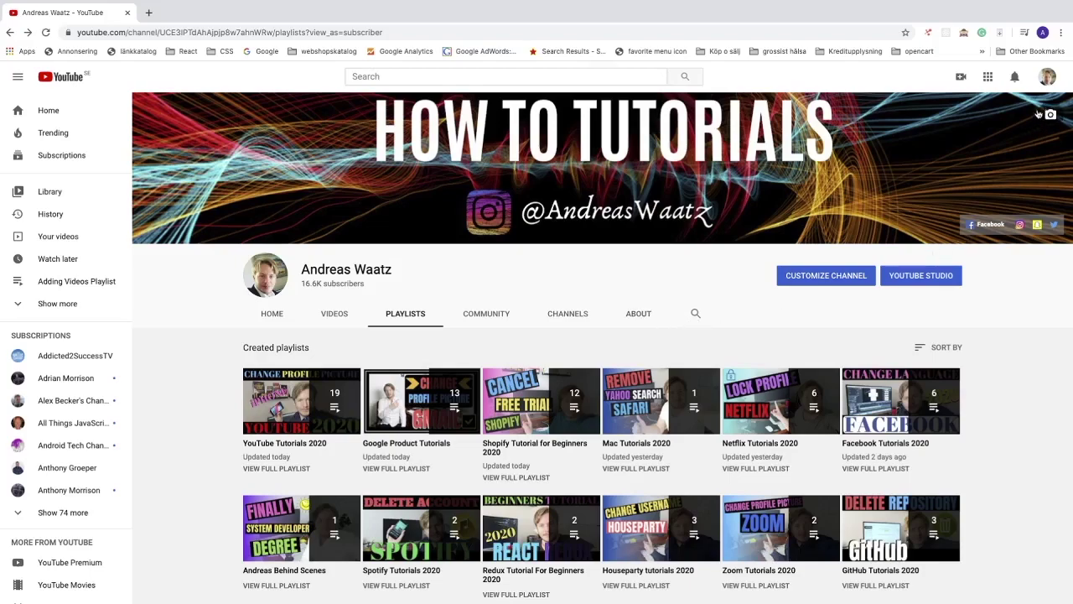
Step: Go to YouTube Studio from the avatar menu and list all 83 channel playlists
{"action": "left_click", "coordinate": [1046, 78]}
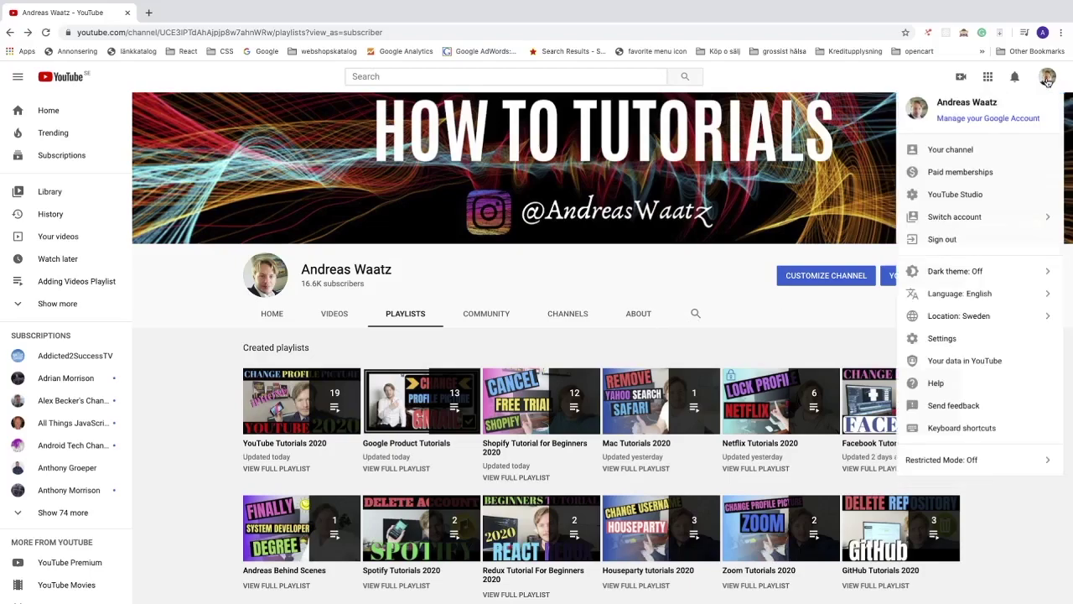
{"action": "left_click", "coordinate": [956, 194]}
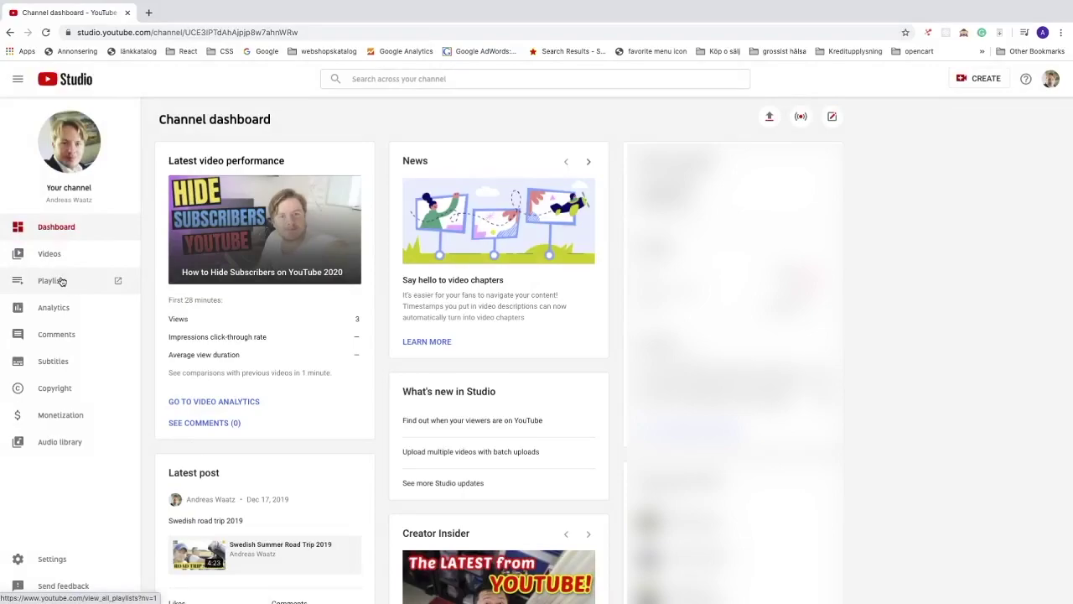
{"action": "scroll", "coordinate": [61, 282], "scroll_direction": "up", "scroll_amount": 5}
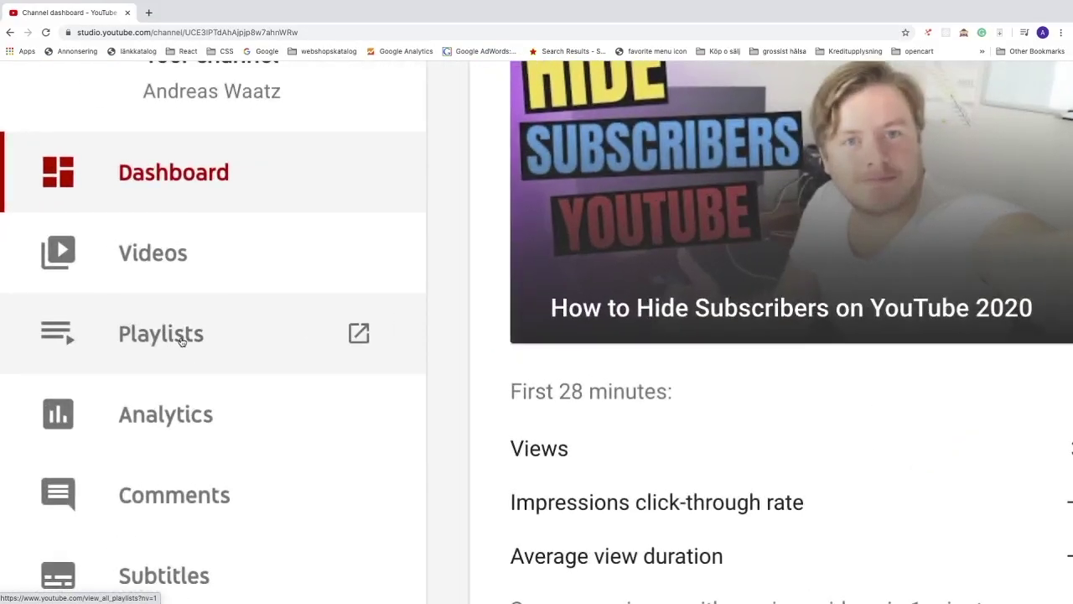
{"action": "left_click", "coordinate": [180, 342]}
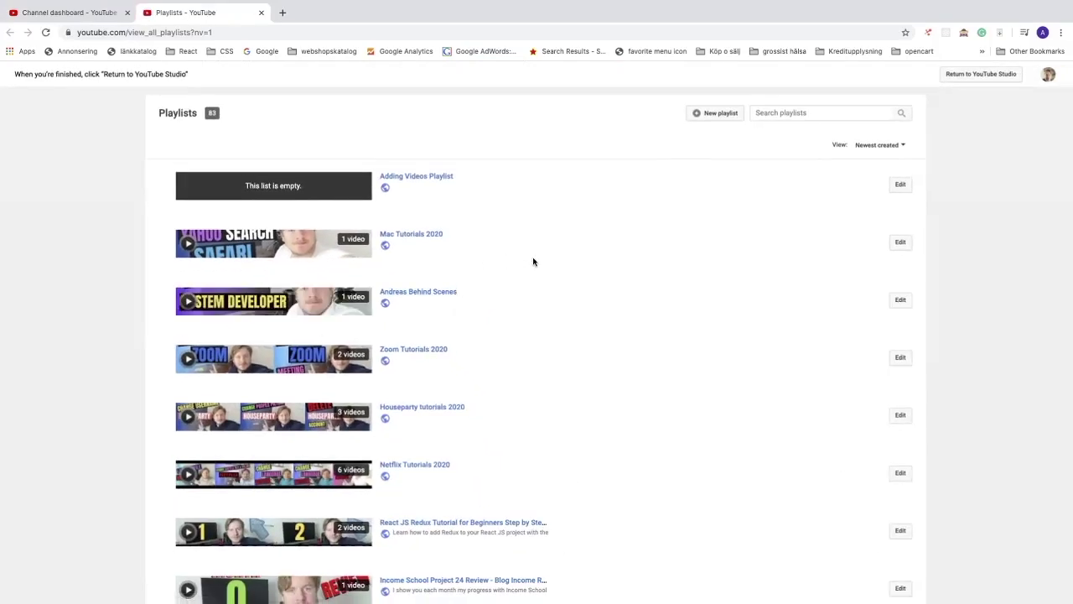
Step: Open Adding Videos Playlist for editing from the Studio playlists list
{"action": "left_click", "coordinate": [780, 112]}
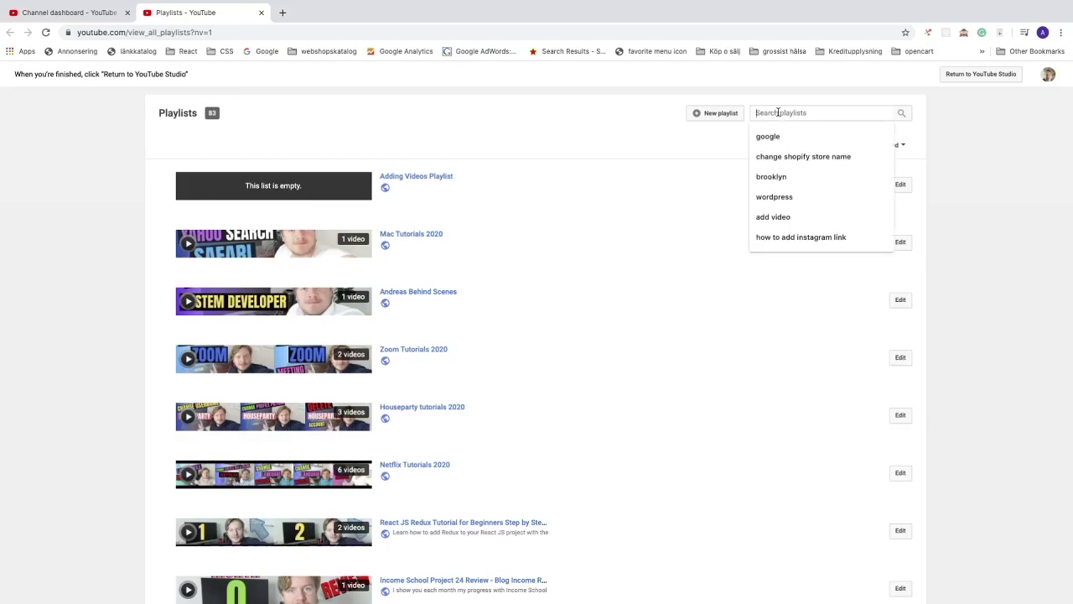
{"action": "left_click", "coordinate": [578, 138]}
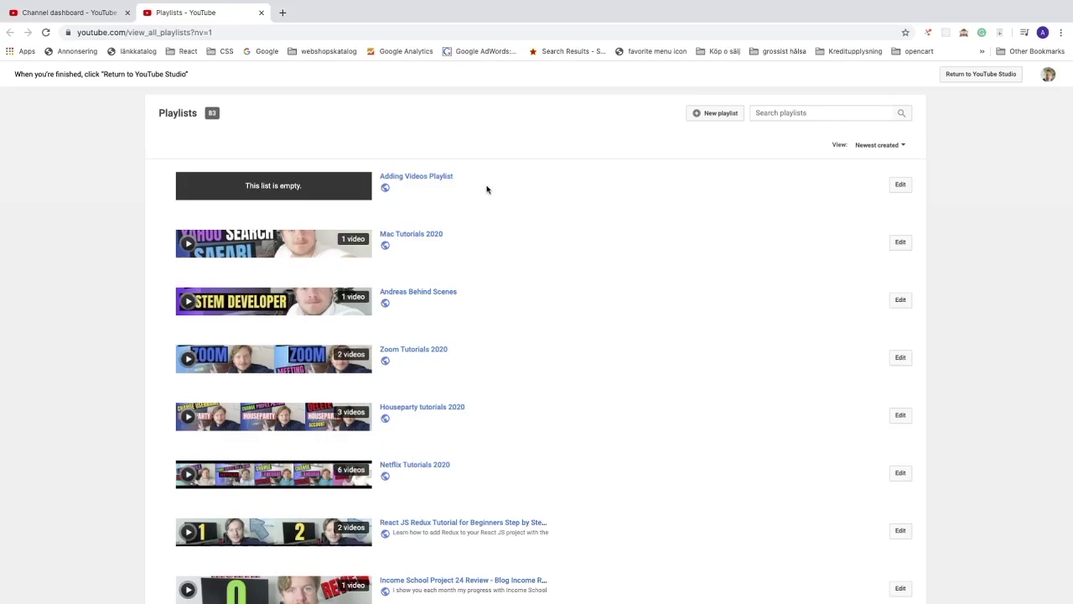
{"action": "left_click", "coordinate": [900, 185]}
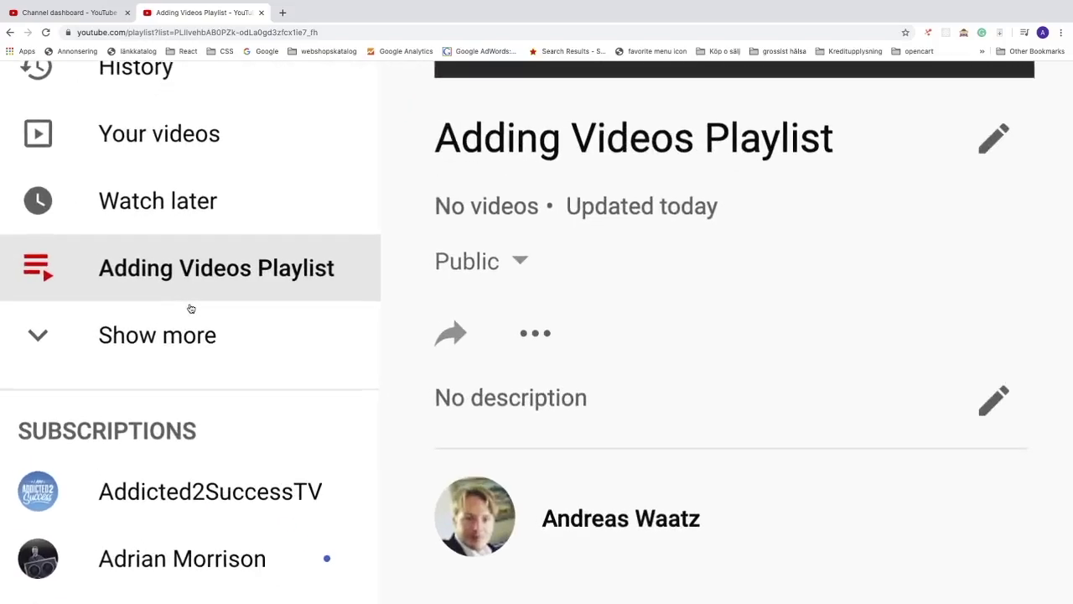
Step: Search 'andr' in Add videos and add the Channel Art and both Delete Gmail Account videos
{"action": "left_click", "coordinate": [547, 335]}
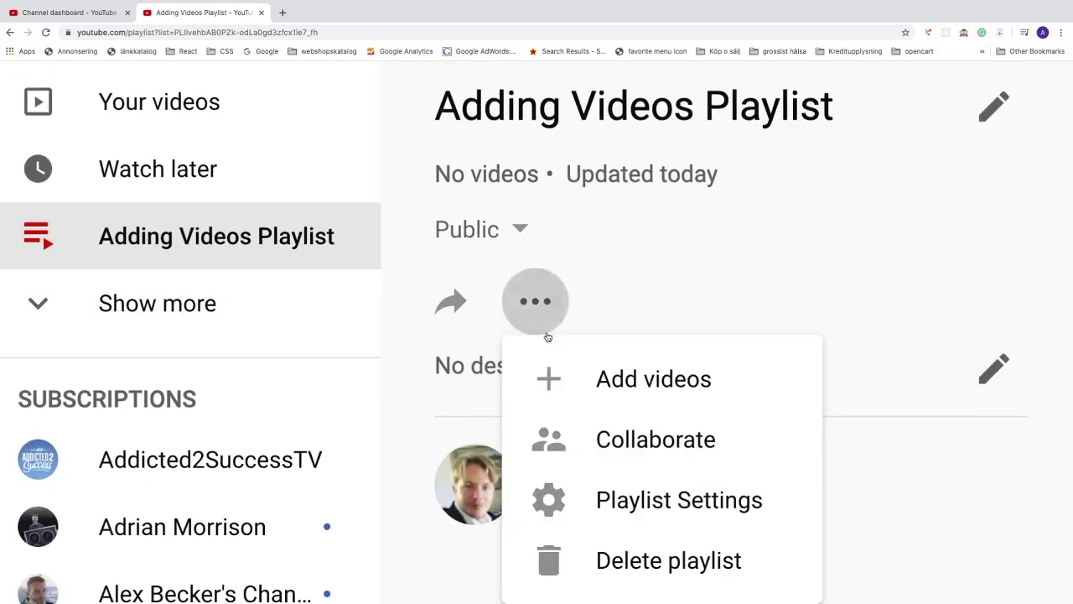
{"action": "left_click", "coordinate": [642, 382]}
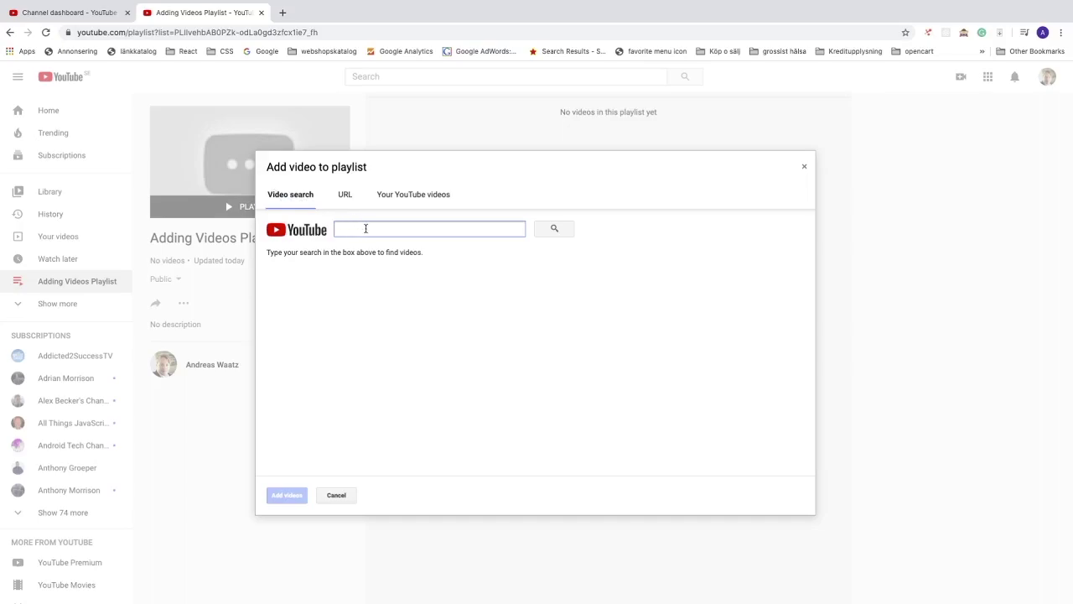
{"action": "type", "text": "andreas waatz"}
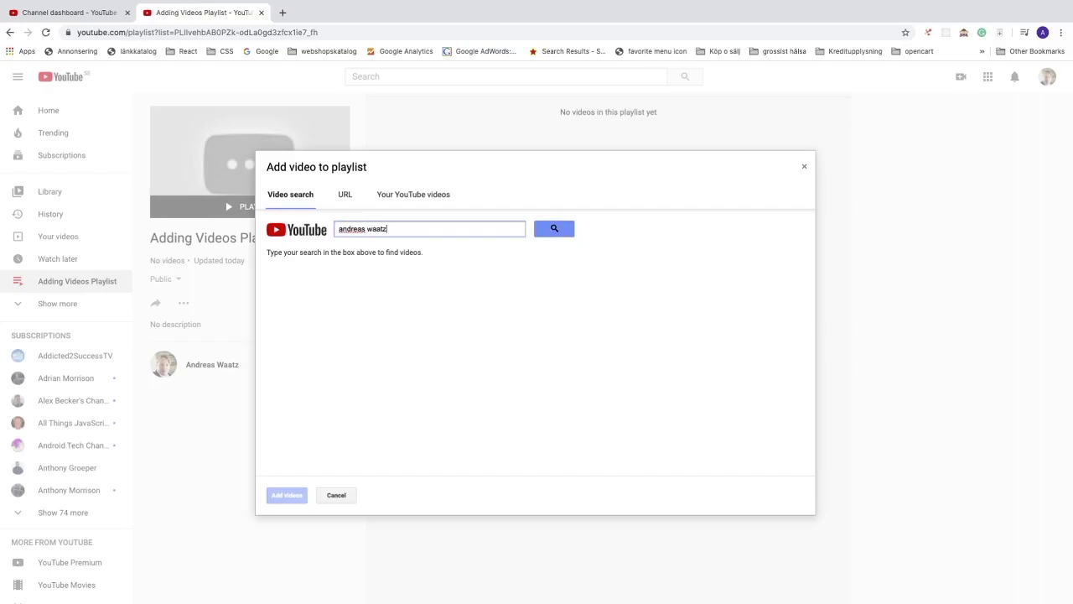
{"action": "left_click", "coordinate": [555, 230]}
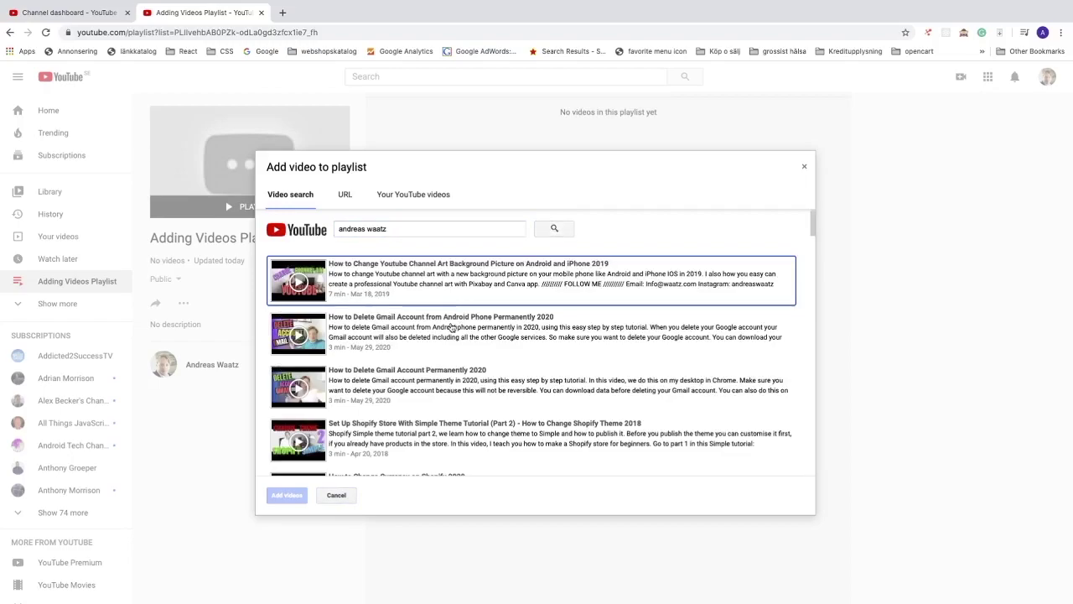
{"action": "left_click", "coordinate": [405, 280]}
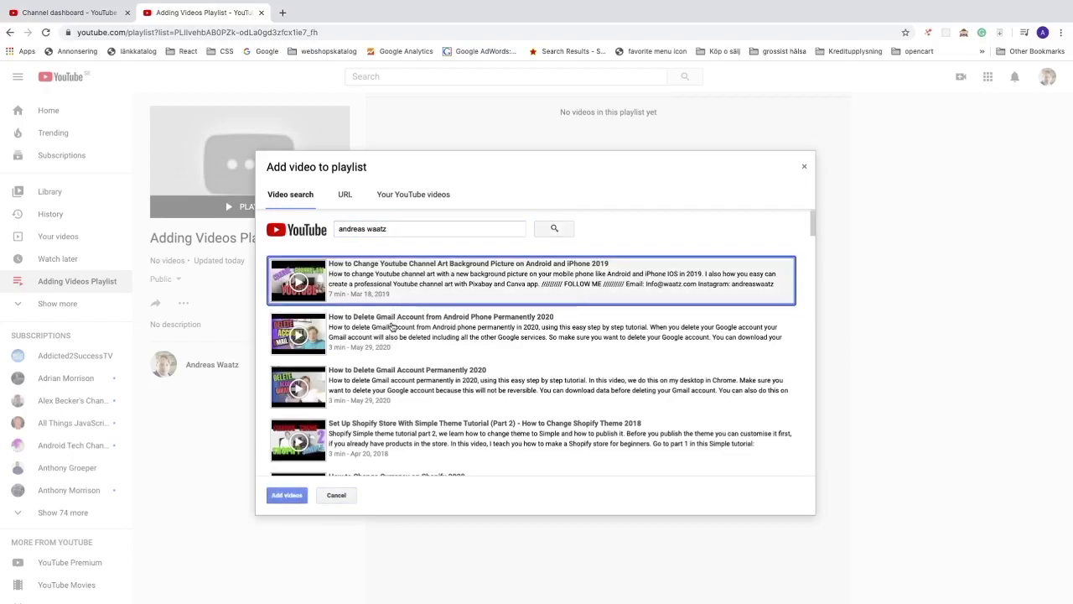
{"action": "left_click", "coordinate": [390, 327]}
{"action": "left_click", "coordinate": [378, 382]}
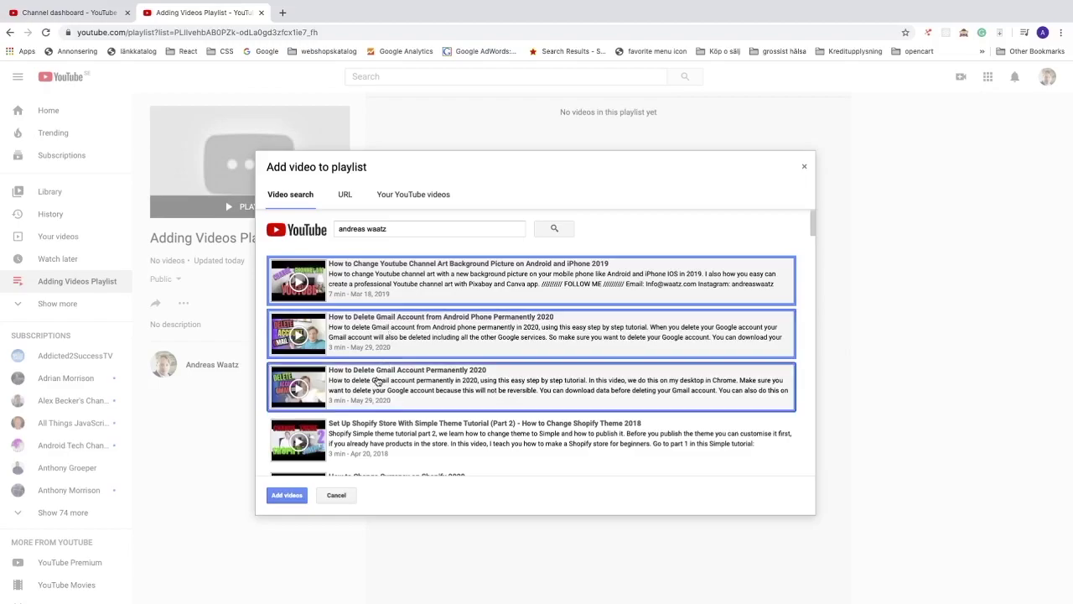
{"action": "left_click", "coordinate": [286, 495]}
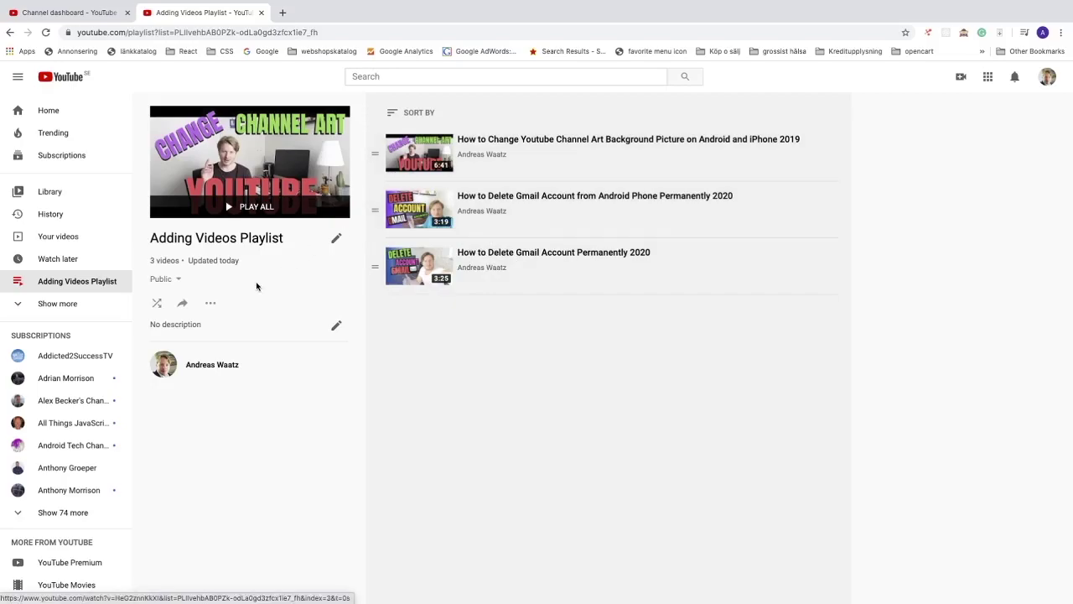
Step: Open the playlist's Add videos dialog on the URL tab
{"action": "left_click", "coordinate": [213, 303]}
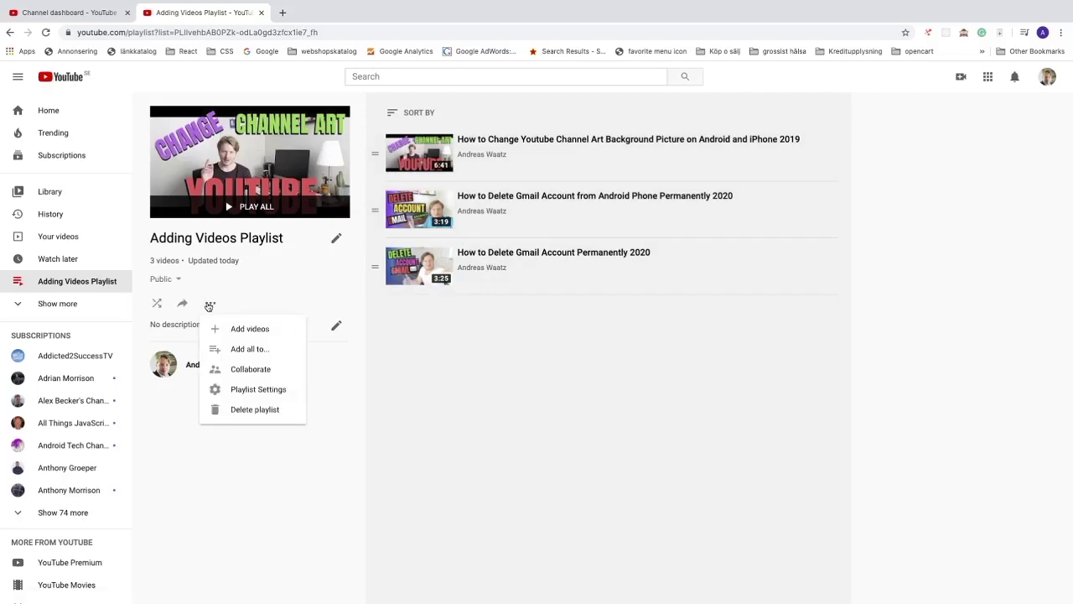
{"action": "left_click", "coordinate": [240, 329]}
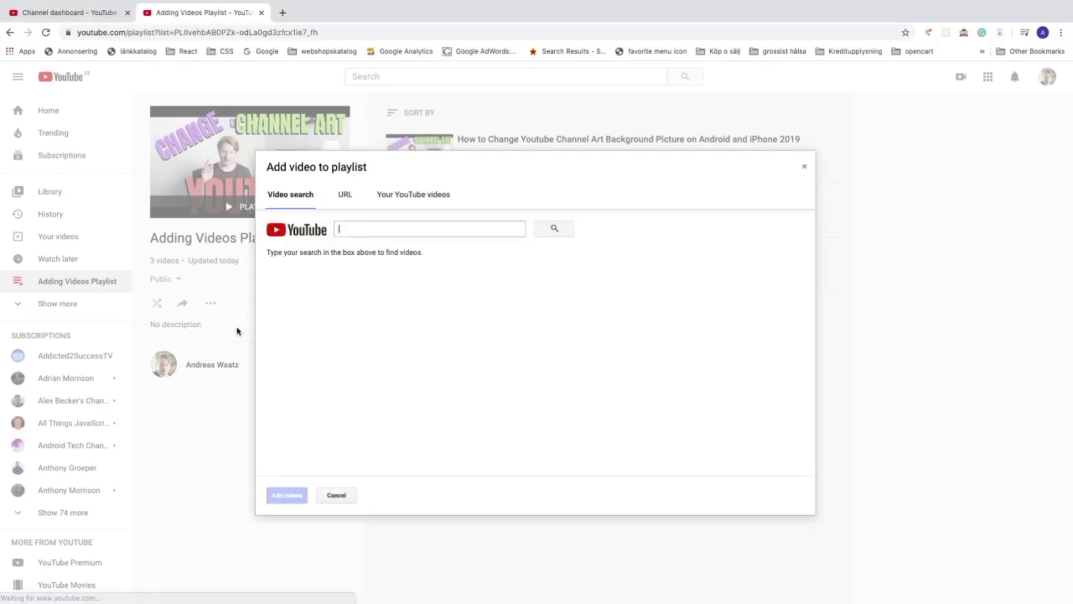
{"action": "left_click", "coordinate": [344, 194]}
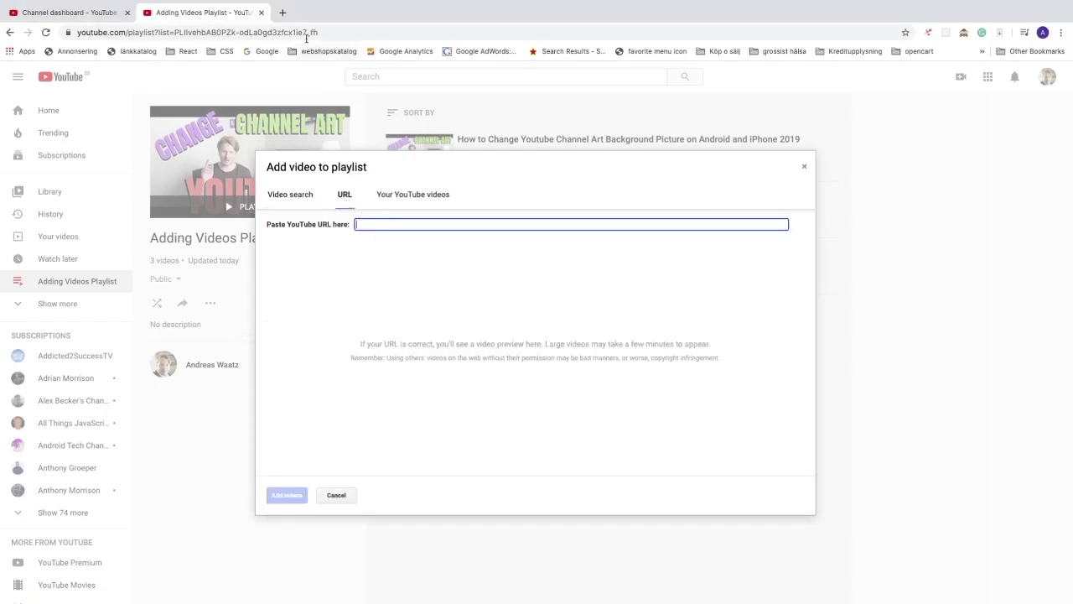
Step: In a new tab, search 'andreas waatz next part' and open Next Part of New Video Update 2018
{"action": "left_click", "coordinate": [282, 13]}
{"action": "left_click", "coordinate": [296, 31]}
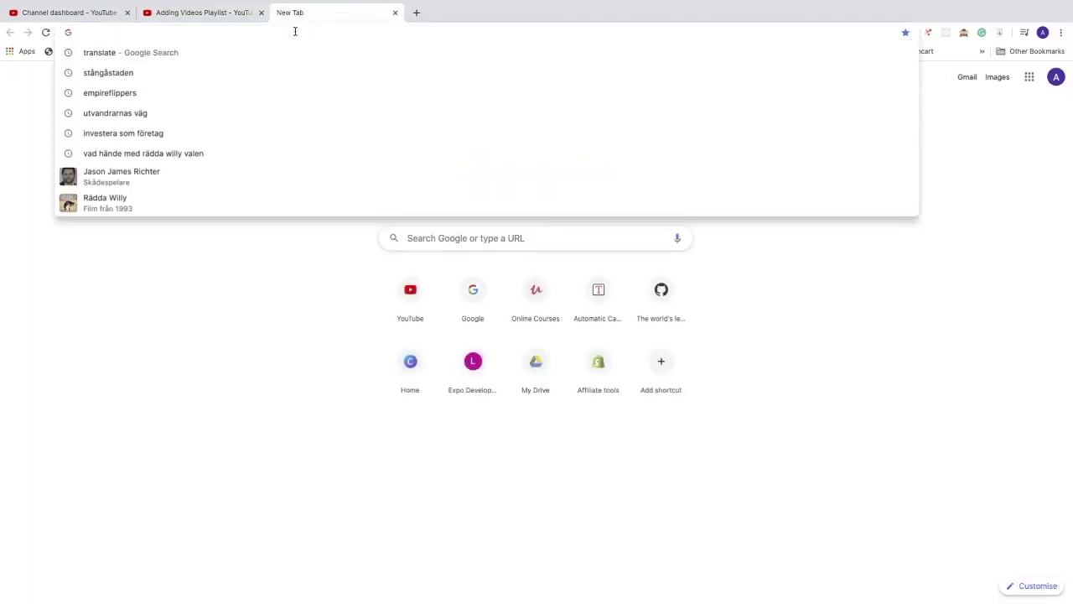
{"action": "type", "text": "youtube.se"}
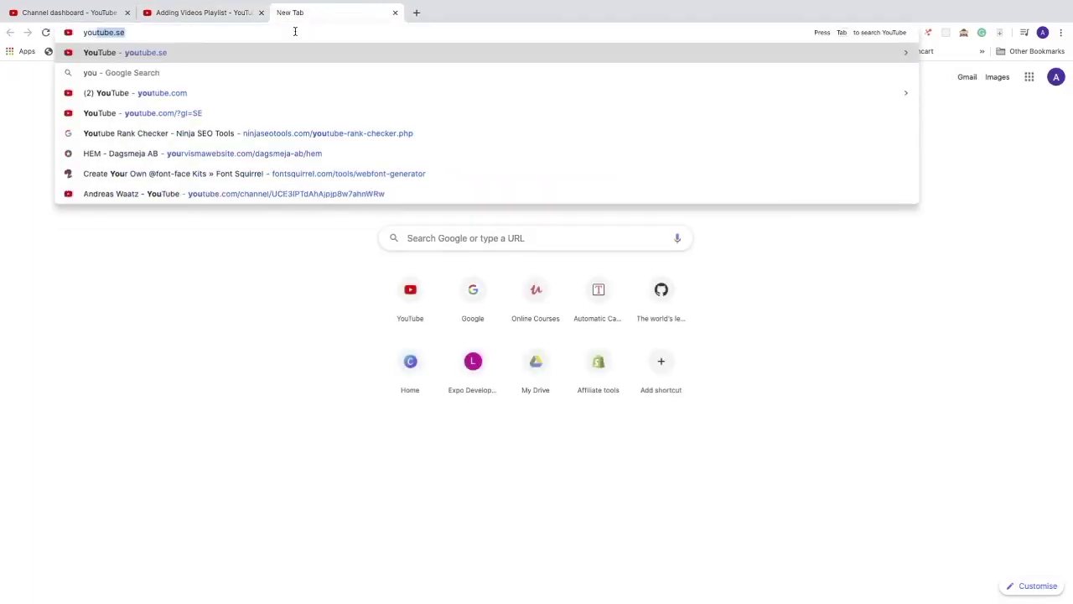
{"action": "key", "text": "Return"}
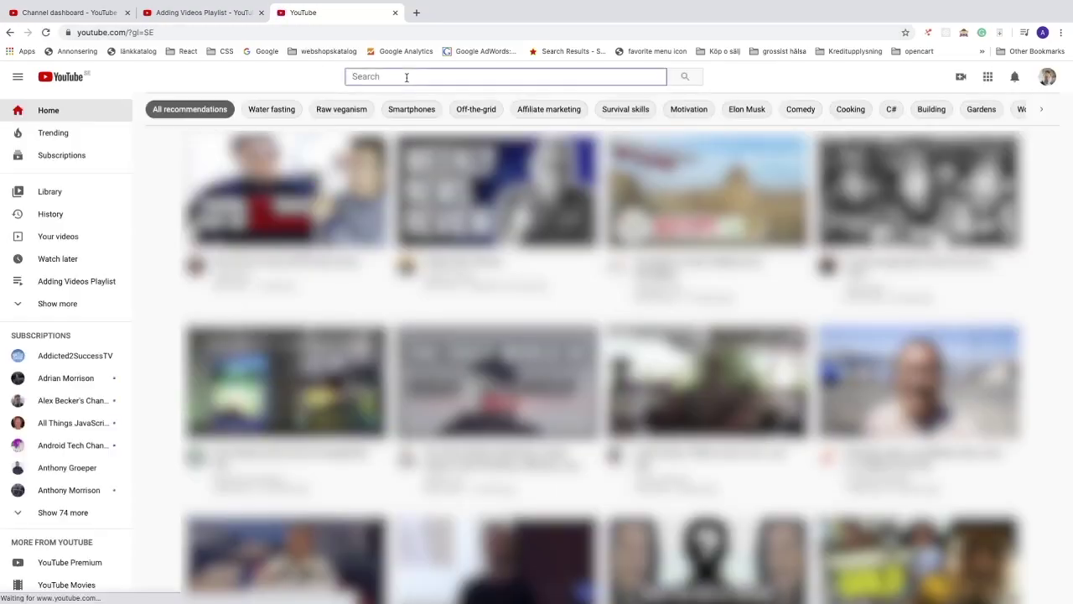
{"action": "left_click", "coordinate": [406, 77]}
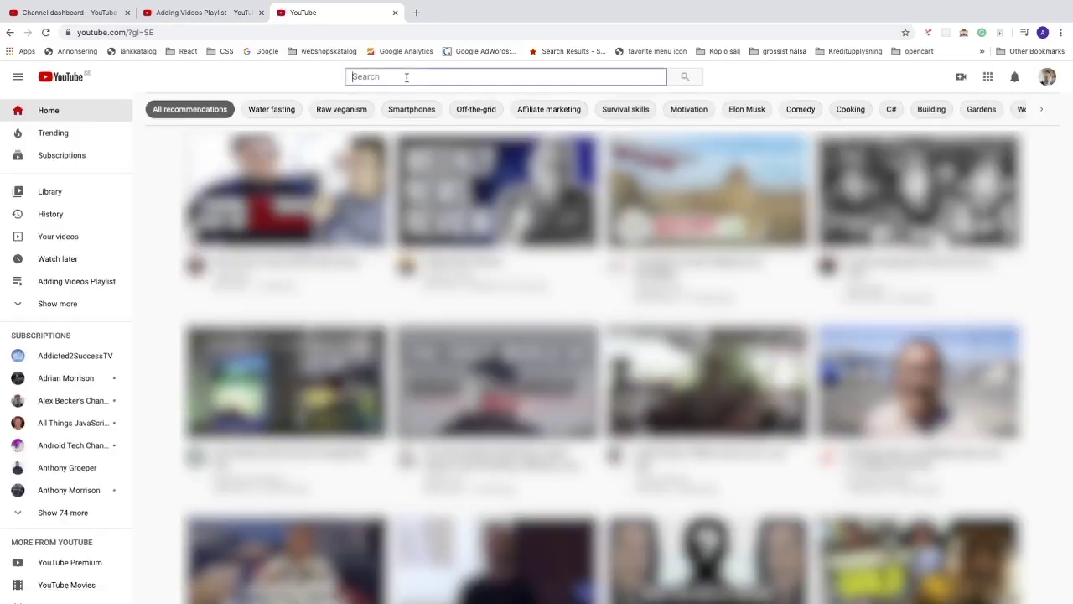
{"action": "type", "text": "andreas waa"}
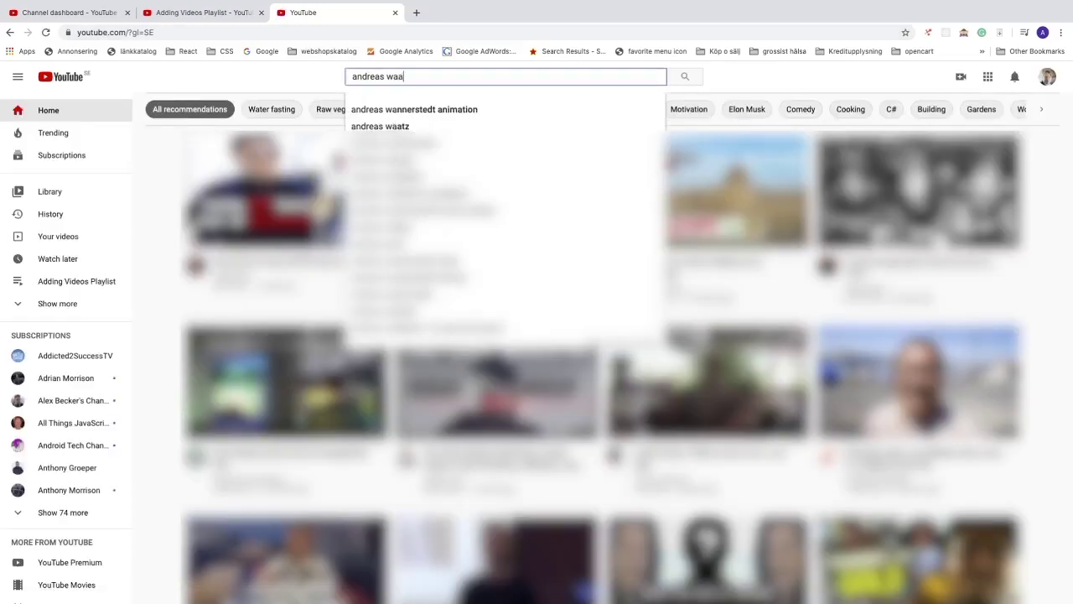
{"action": "type", "text": "tz next part"}
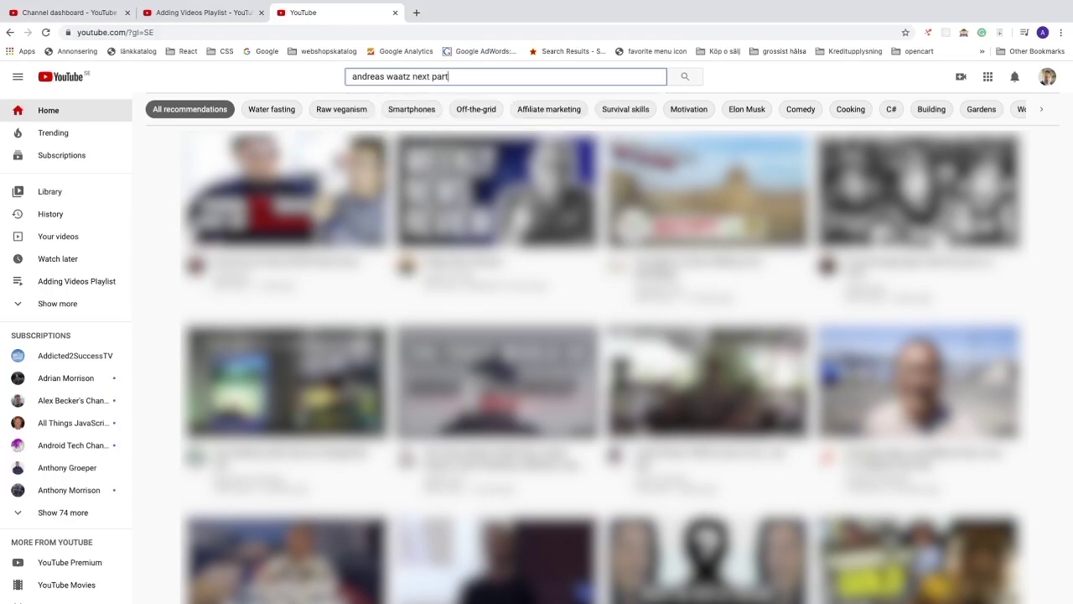
{"action": "key", "text": "Return"}
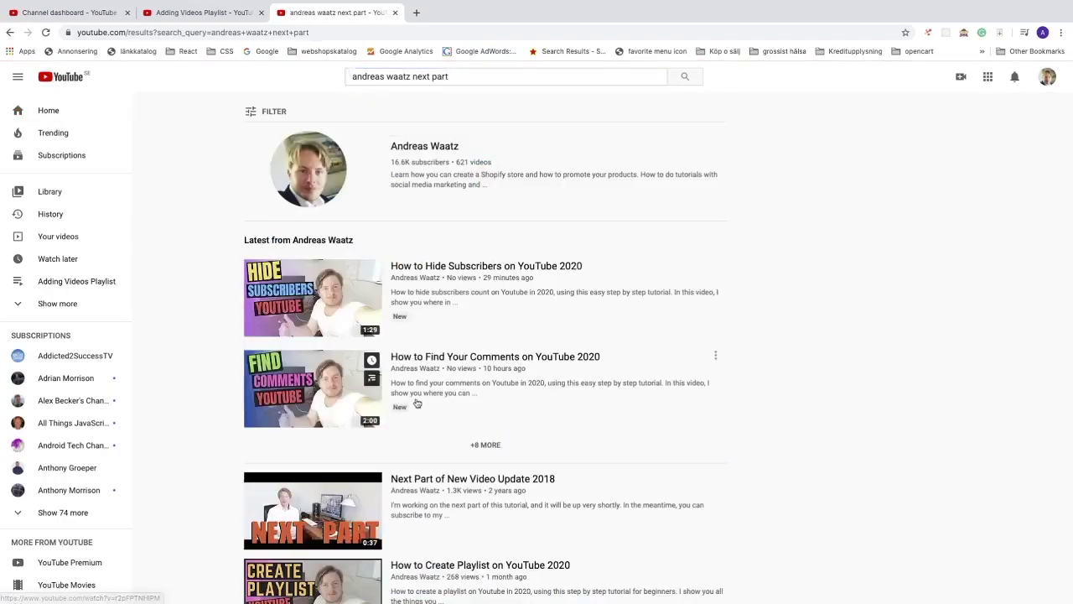
{"action": "left_click", "coordinate": [445, 479]}
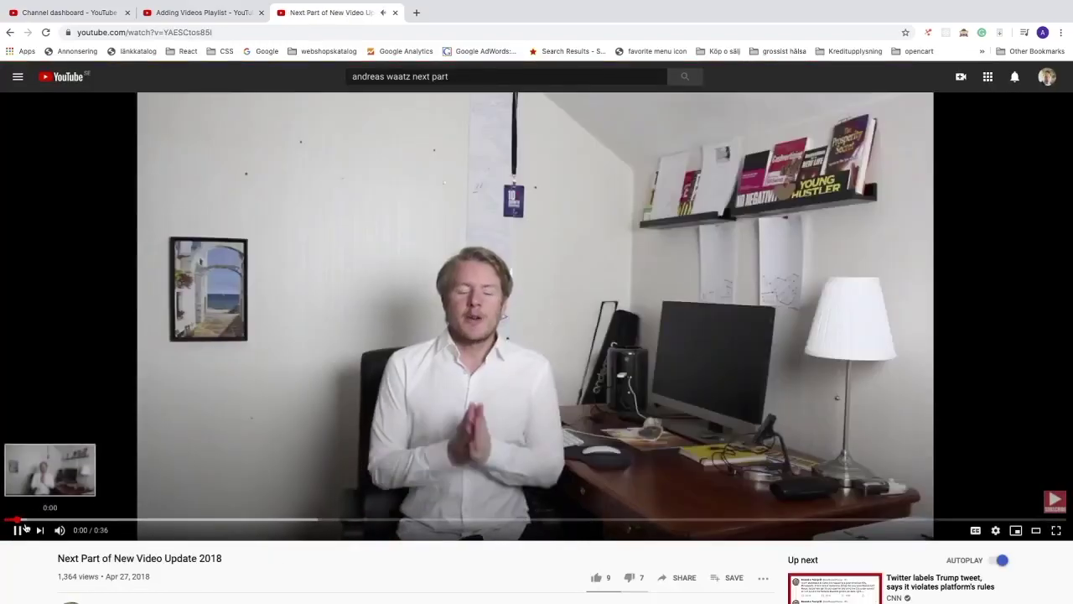
Step: Copy the video's URL and paste it into the playlist's URL field to add it
{"action": "left_click", "coordinate": [20, 529]}
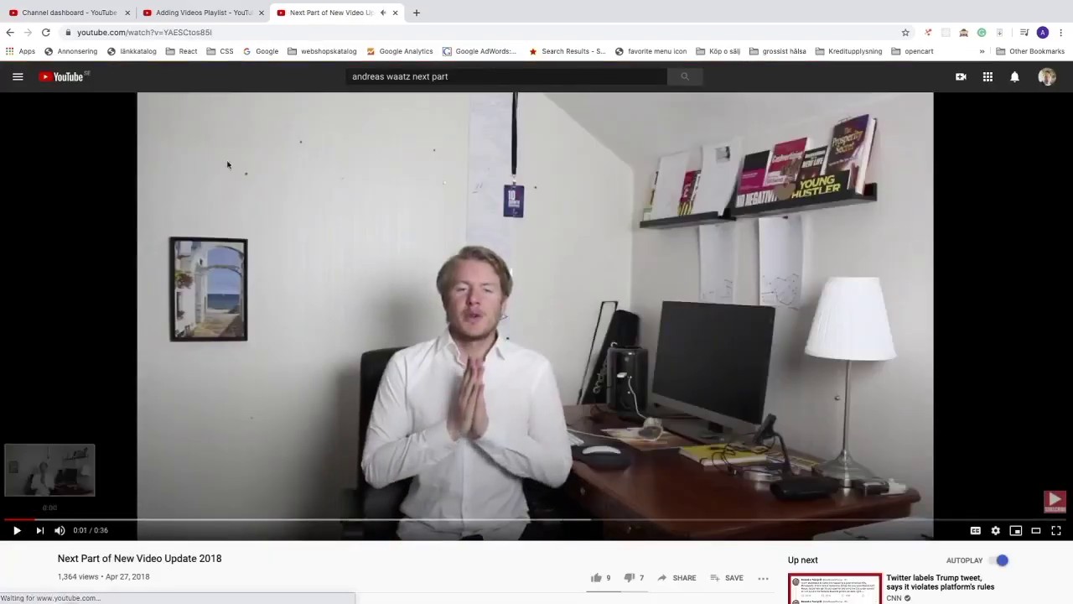
{"action": "left_click", "coordinate": [229, 35]}
{"action": "right_click", "coordinate": [197, 33]}
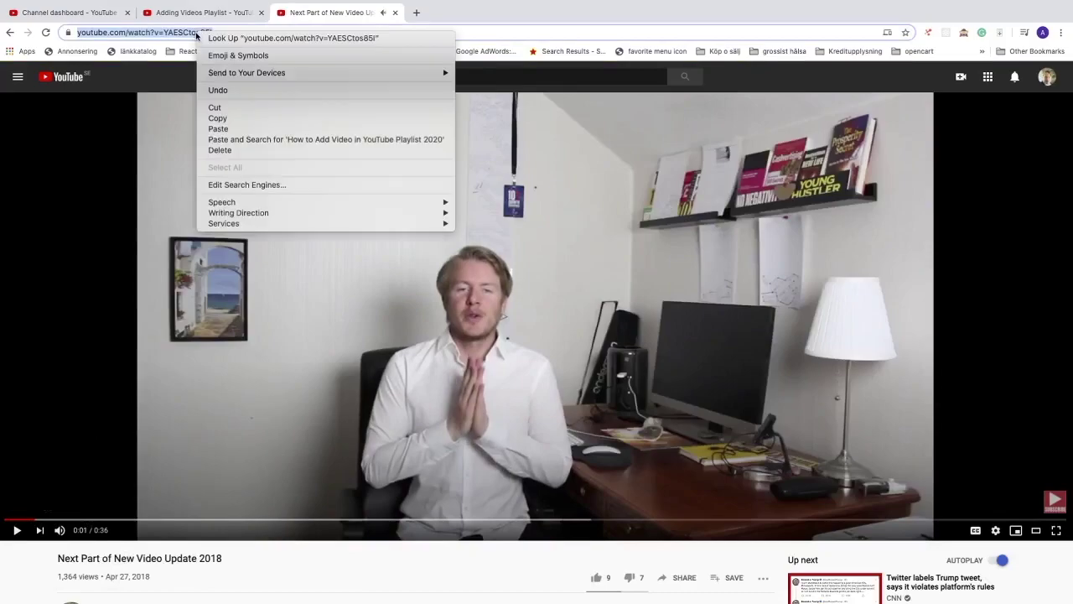
{"action": "left_click", "coordinate": [225, 119]}
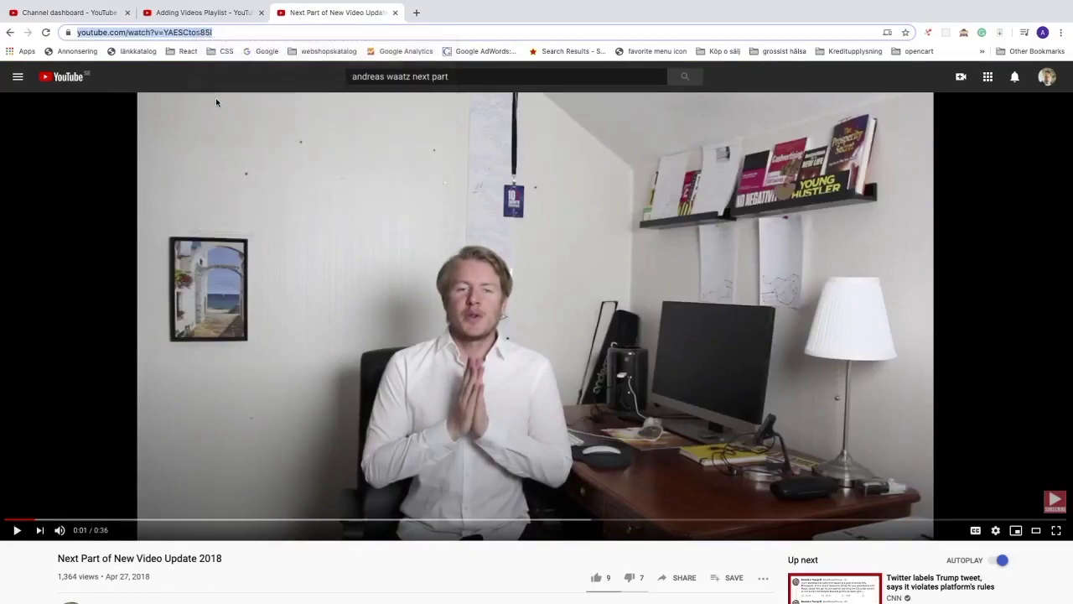
{"action": "left_click", "coordinate": [201, 14]}
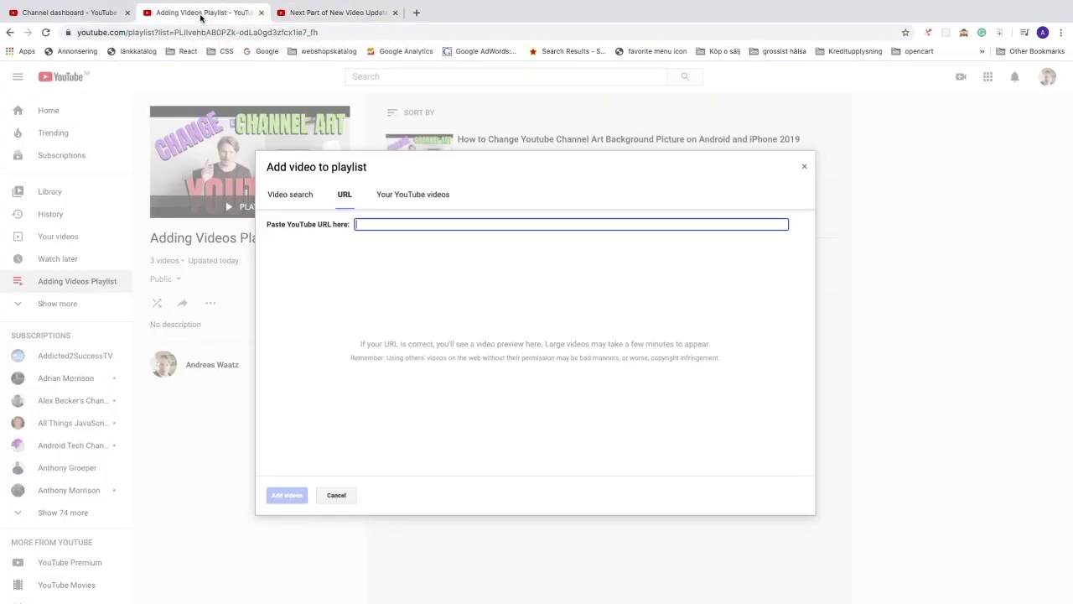
{"action": "right_click", "coordinate": [382, 223]}
{"action": "left_click", "coordinate": [405, 293]}
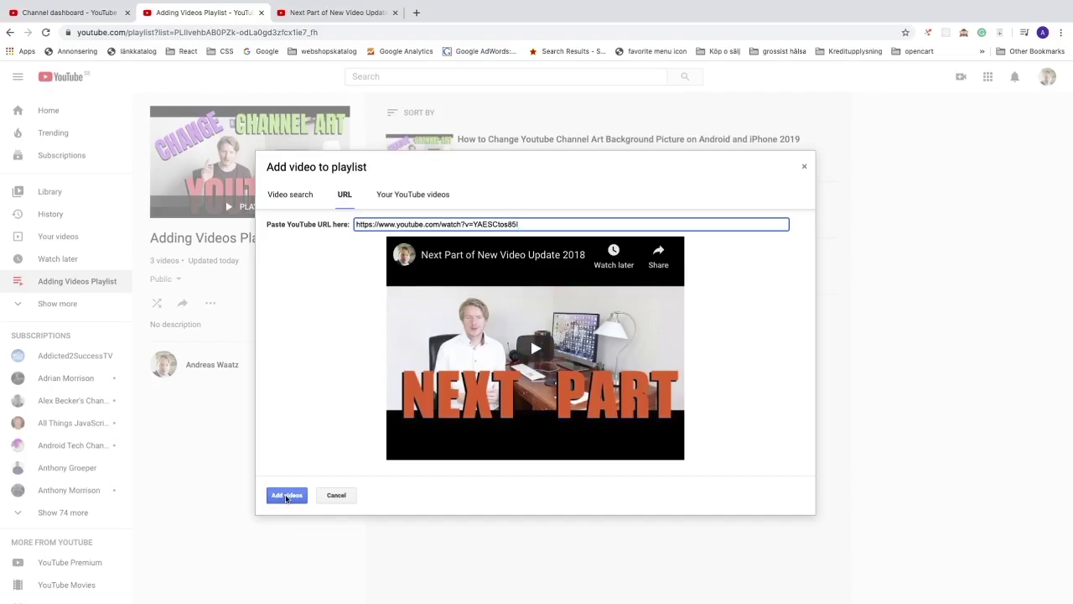
{"action": "left_click", "coordinate": [286, 495]}
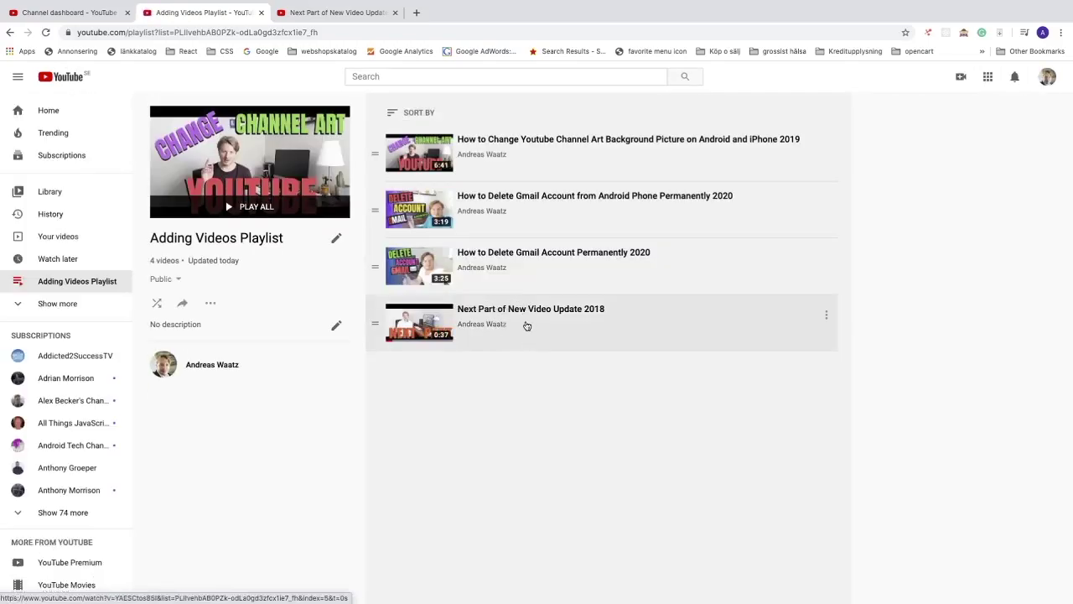
Step: Add Email Alias, Delete Gmail Account Permanently and Delete Search History videos from Your YouTube videos
{"action": "left_click", "coordinate": [211, 304]}
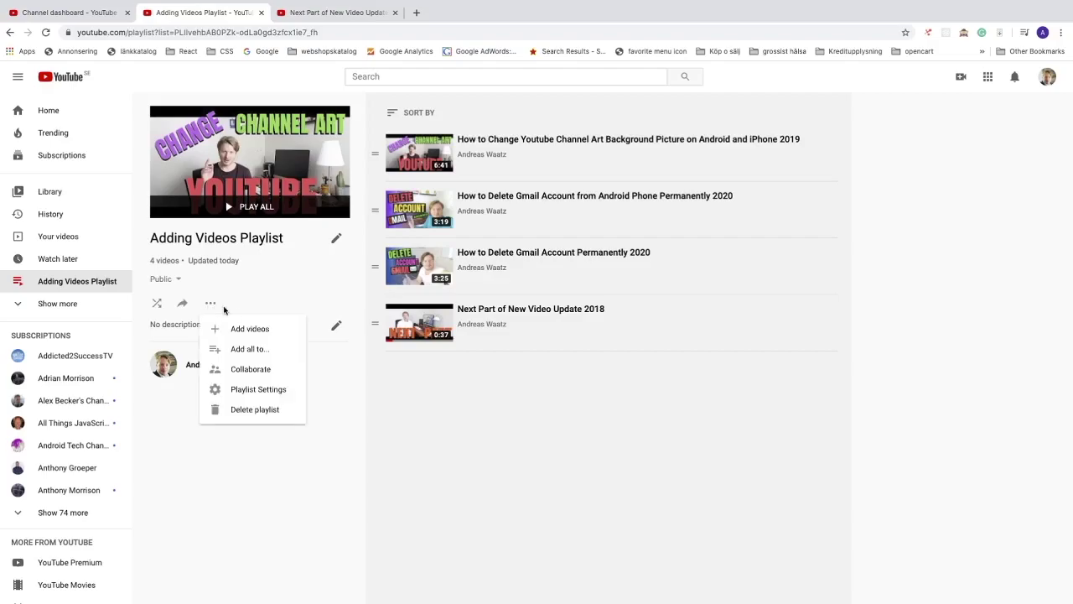
{"action": "left_click", "coordinate": [241, 329]}
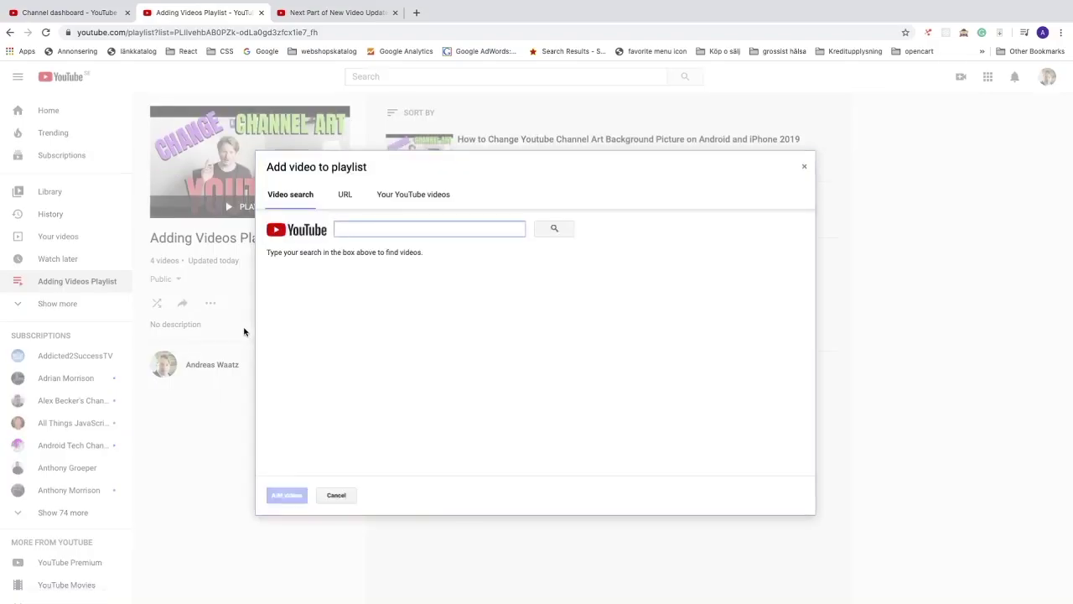
{"action": "left_click", "coordinate": [395, 197]}
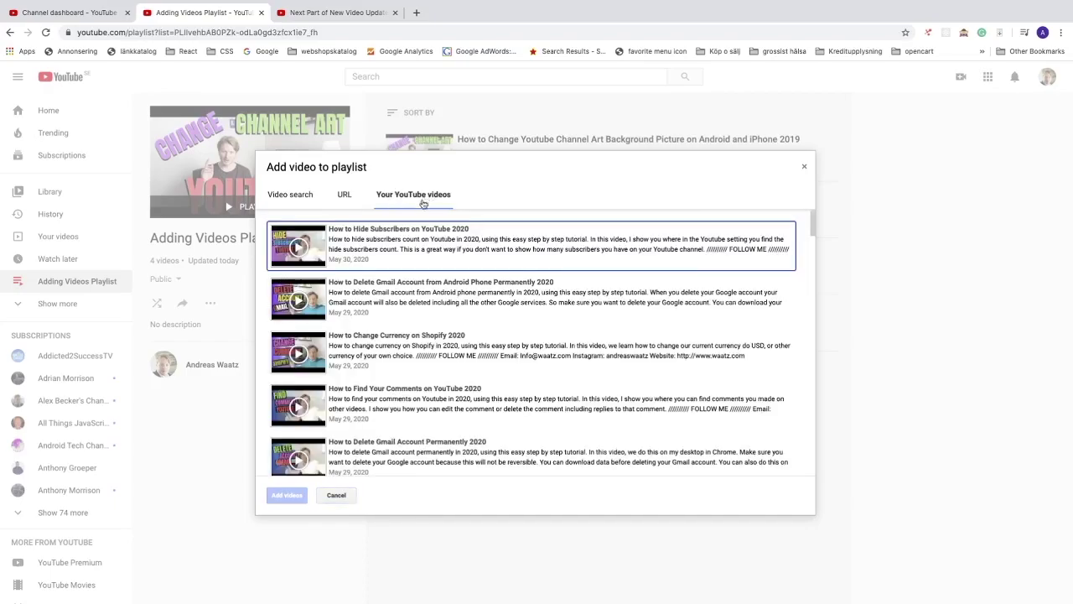
{"action": "scroll", "coordinate": [395, 335], "scroll_direction": "down", "scroll_amount": 3}
{"action": "left_click", "coordinate": [388, 379]}
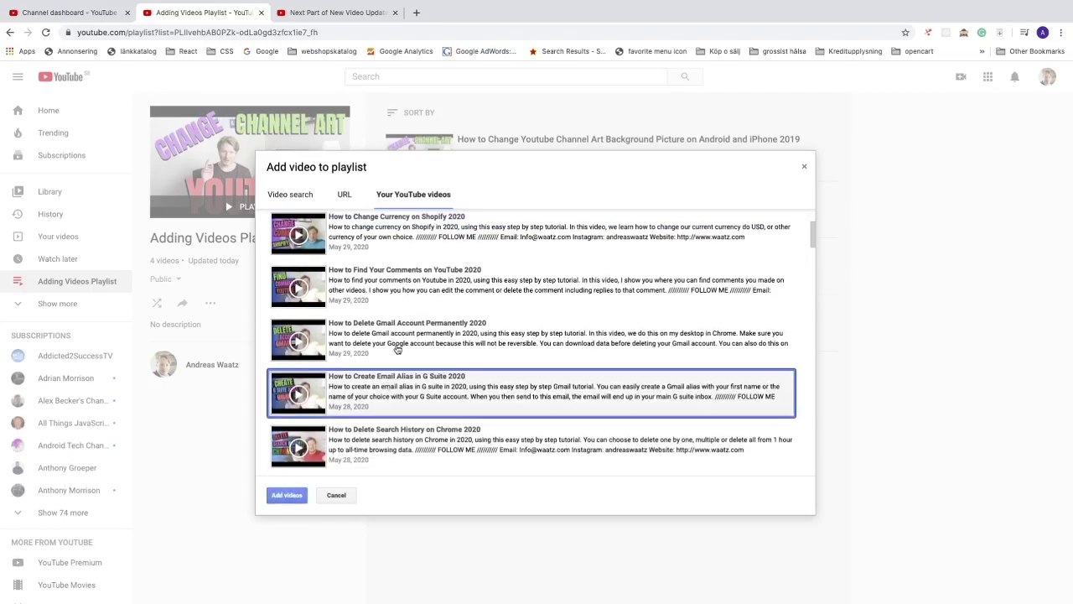
{"action": "left_click", "coordinate": [398, 348]}
{"action": "left_click", "coordinate": [394, 444]}
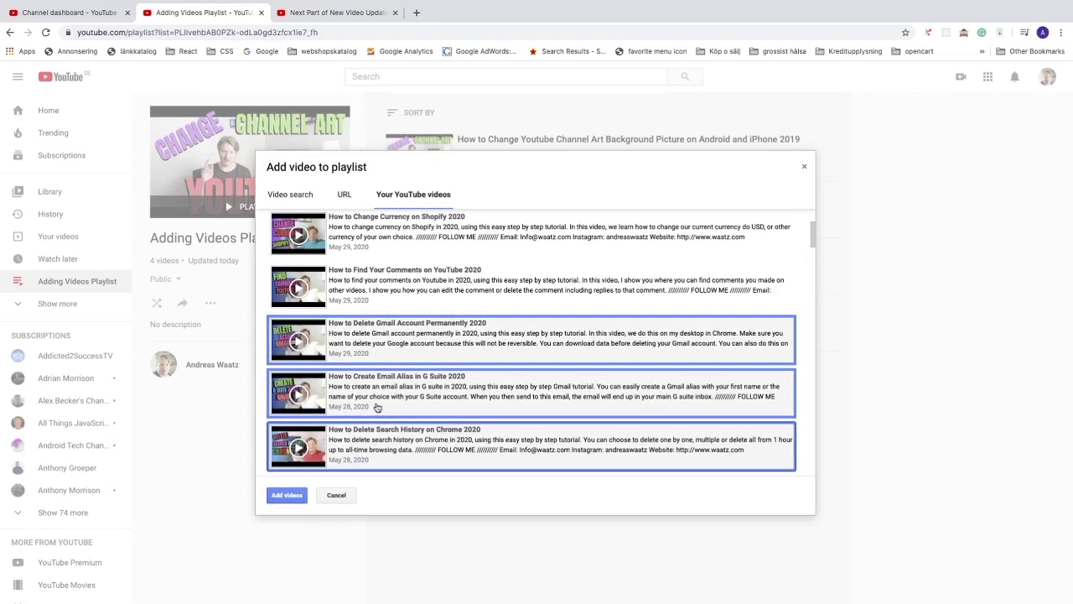
{"action": "left_click", "coordinate": [287, 496]}
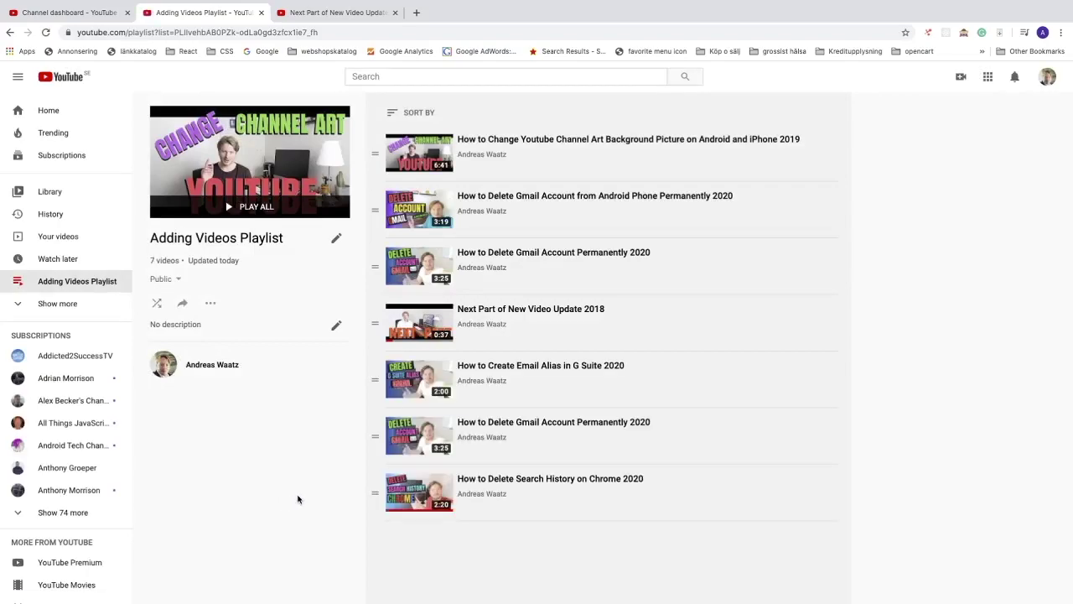
Step: Open the playlist's settings and expand them to the advanced Playlist settings dialog
{"action": "left_click", "coordinate": [211, 304]}
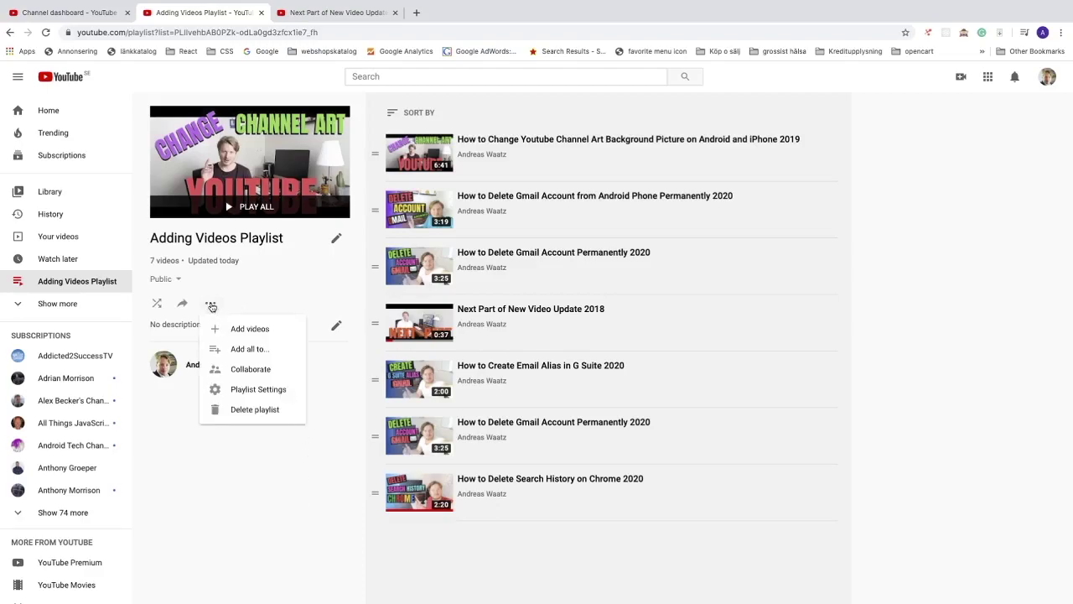
{"action": "left_click", "coordinate": [243, 390]}
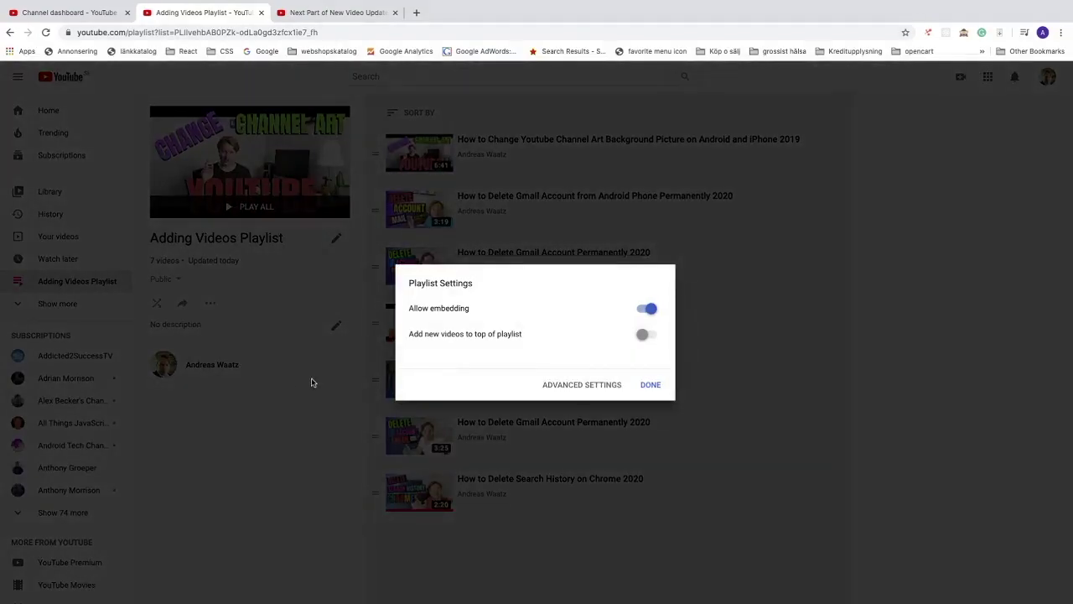
{"action": "left_click", "coordinate": [593, 386]}
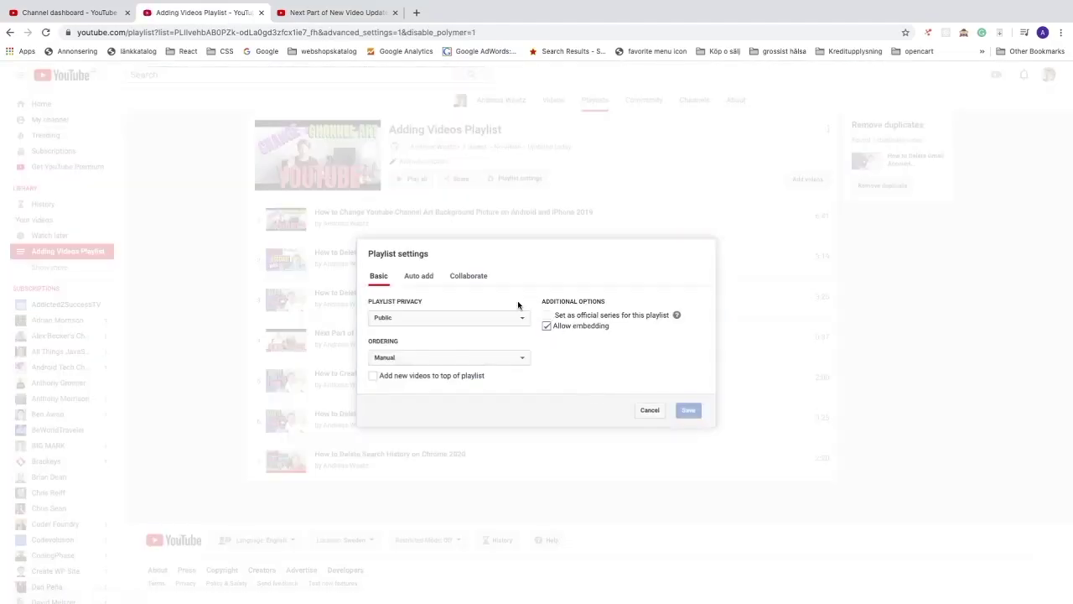
Step: Create an Auto add rule of type Tag with the value 'shopify'
{"action": "left_click", "coordinate": [416, 284]}
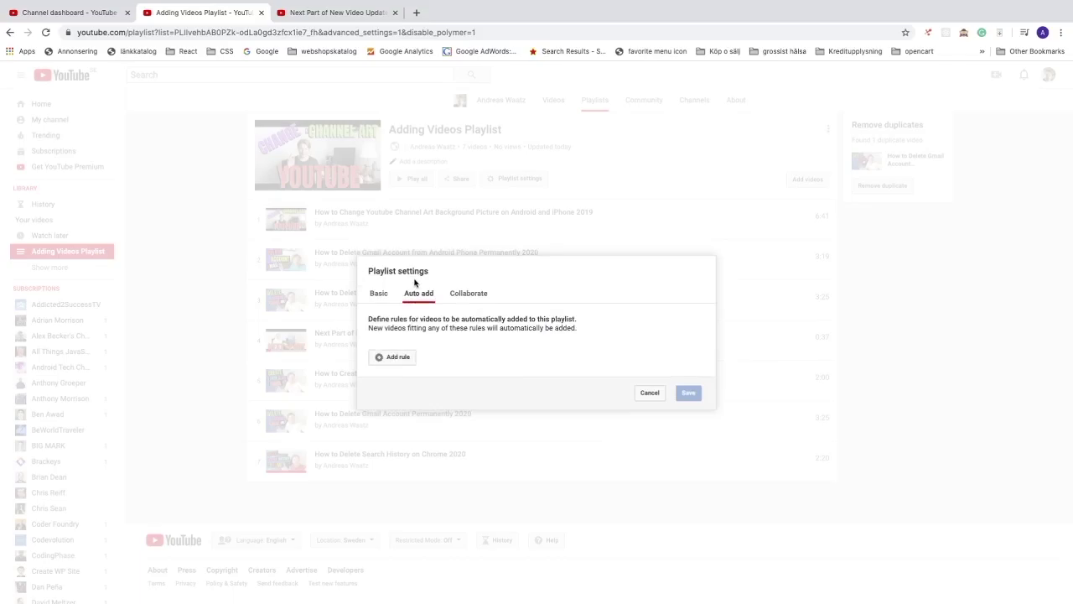
{"action": "left_click", "coordinate": [387, 359]}
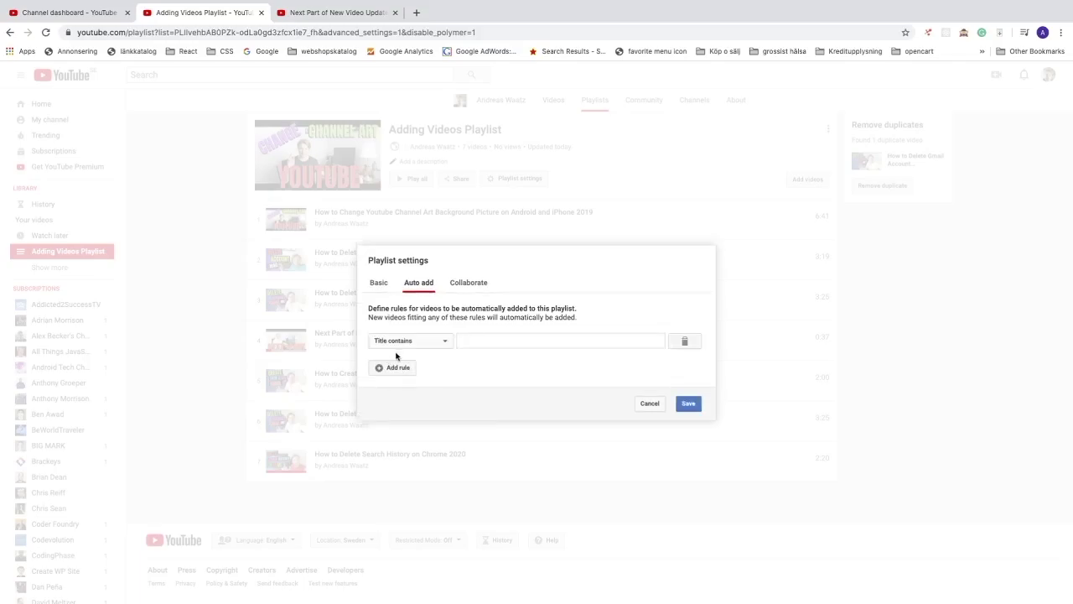
{"action": "left_click", "coordinate": [447, 343]}
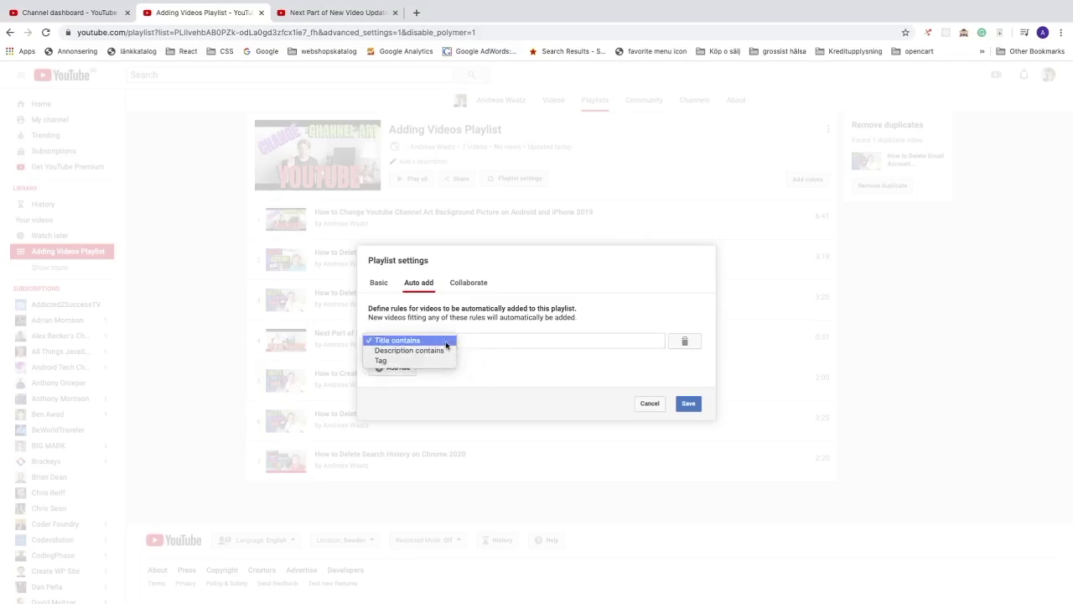
{"action": "left_click", "coordinate": [395, 362]}
{"action": "left_click", "coordinate": [466, 341]}
{"action": "type", "text": "s"}
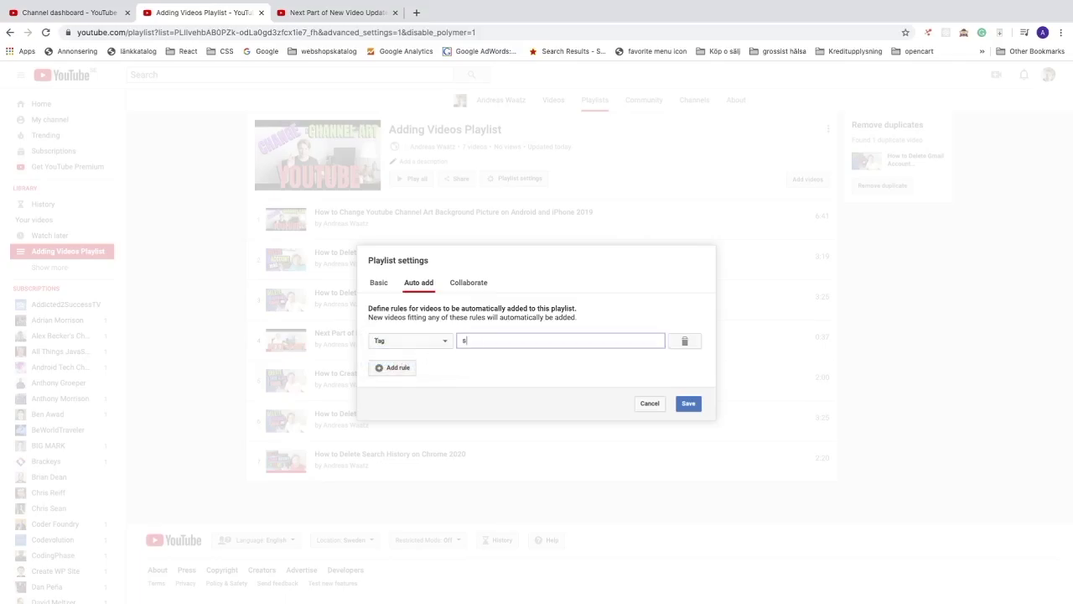
{"action": "type", "text": "hopify"}
{"action": "left_click", "coordinate": [477, 364]}
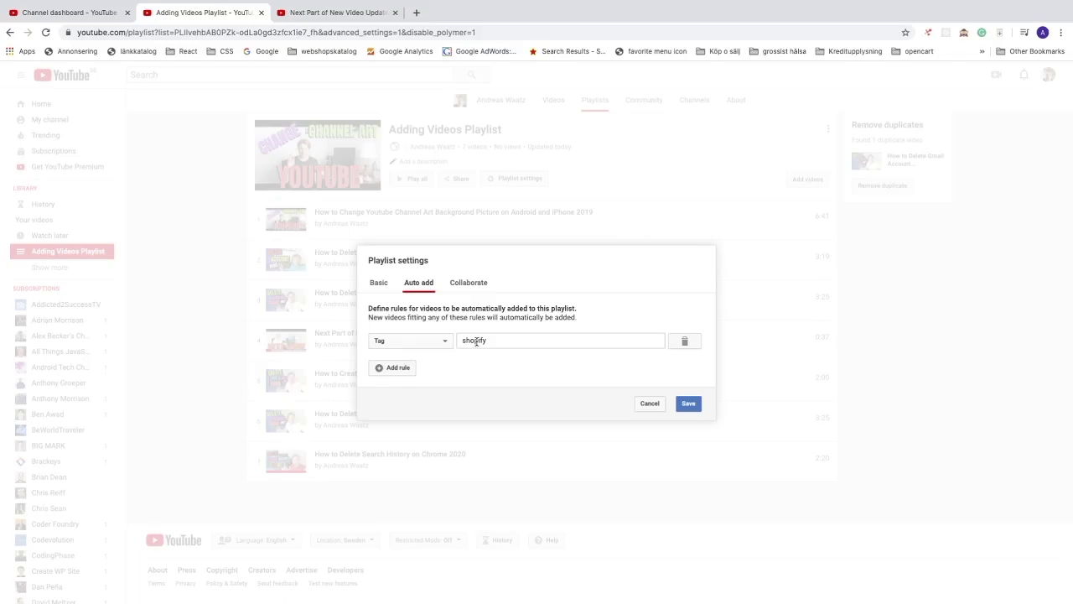
{"action": "left_click", "coordinate": [394, 369]}
Step: Delete the extra blank rule row and save the single shopify tag rule
{"action": "left_click", "coordinate": [410, 353]}
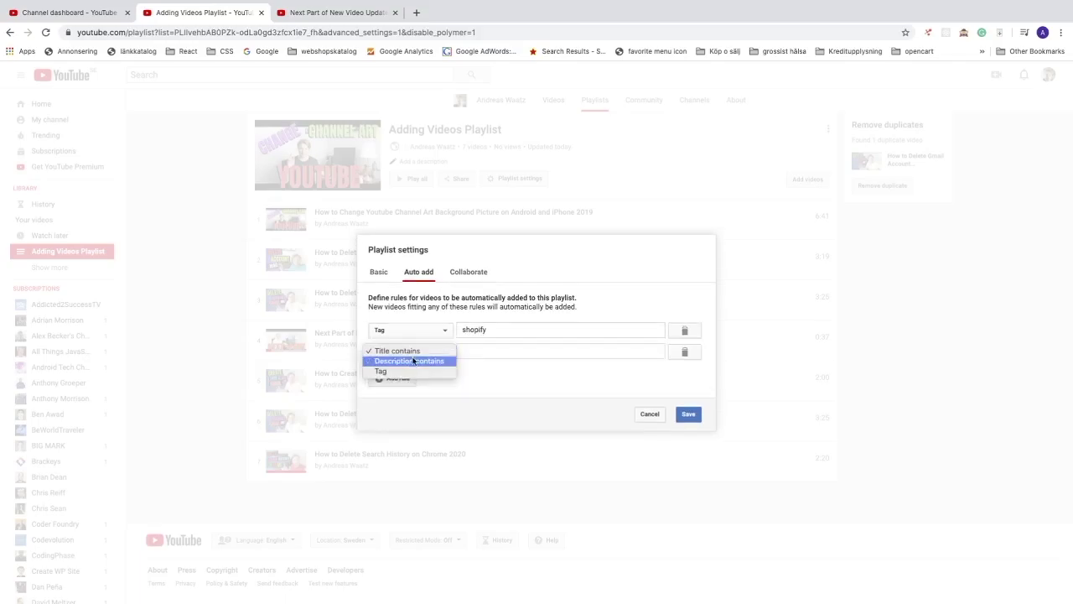
{"action": "left_click", "coordinate": [457, 370]}
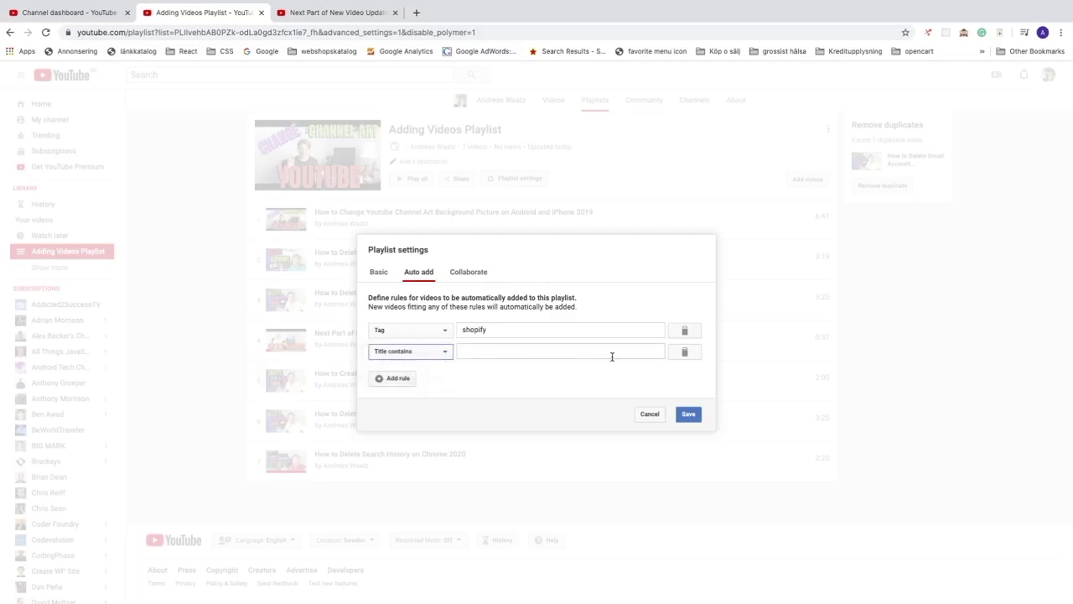
{"action": "left_click", "coordinate": [684, 353]}
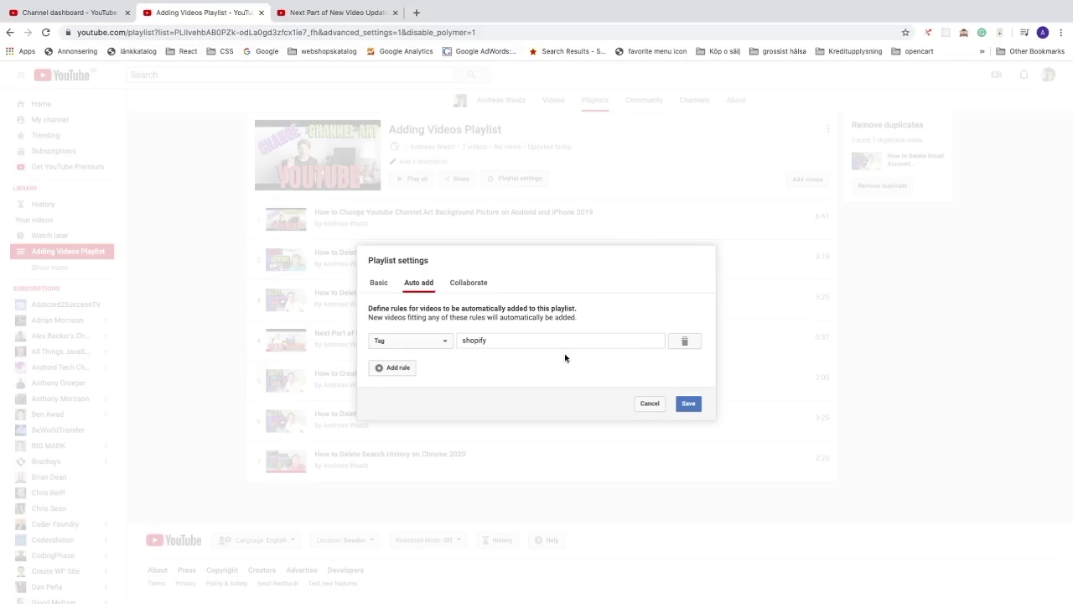
{"action": "left_click", "coordinate": [684, 405]}
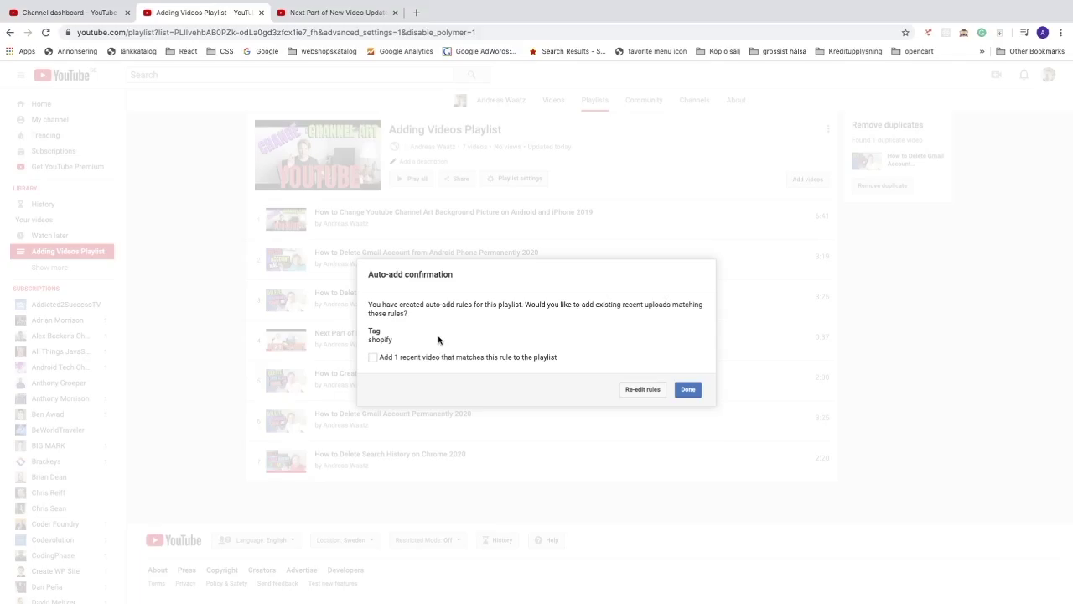
Step: Include the 1 matching recent upload, confirm with Done, and close the settings dialog
{"action": "left_click", "coordinate": [374, 358]}
{"action": "left_click", "coordinate": [691, 393]}
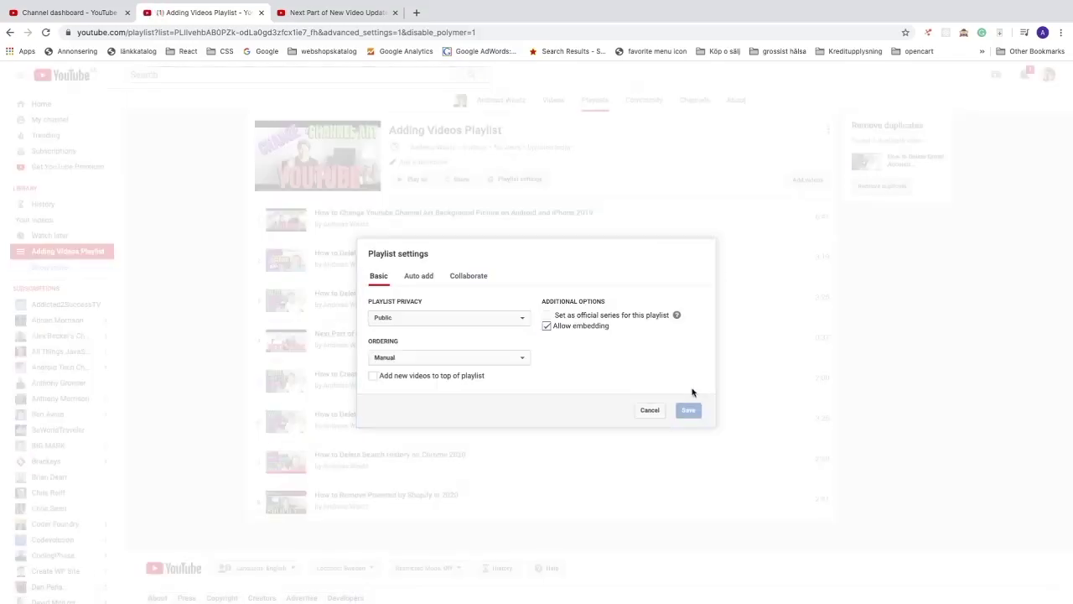
{"action": "left_click", "coordinate": [649, 411]}
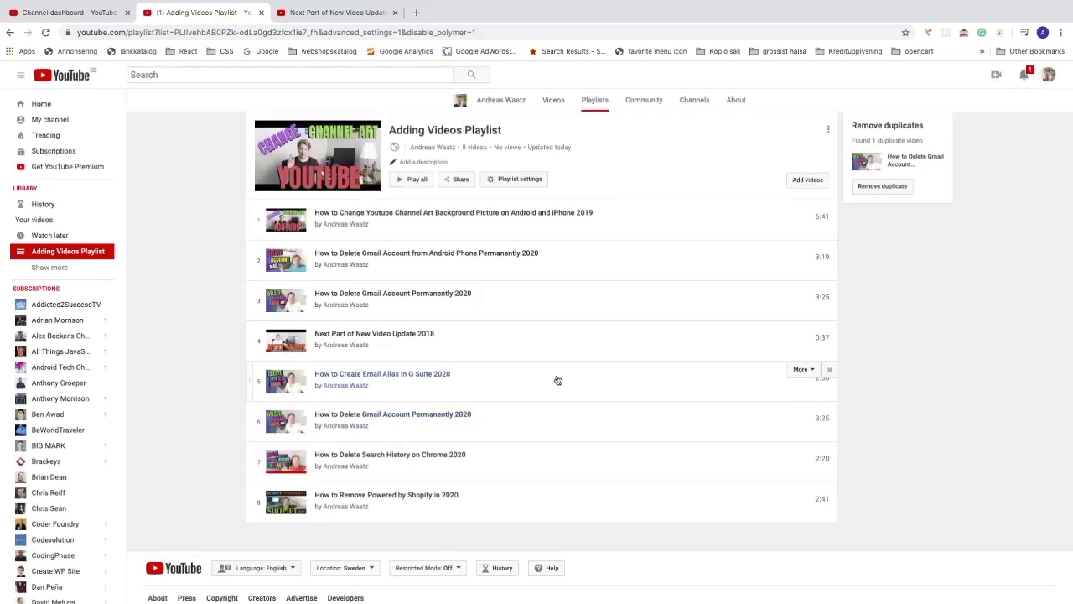
{"action": "scroll", "coordinate": [201, 355], "scroll_direction": "down", "scroll_amount": 1}
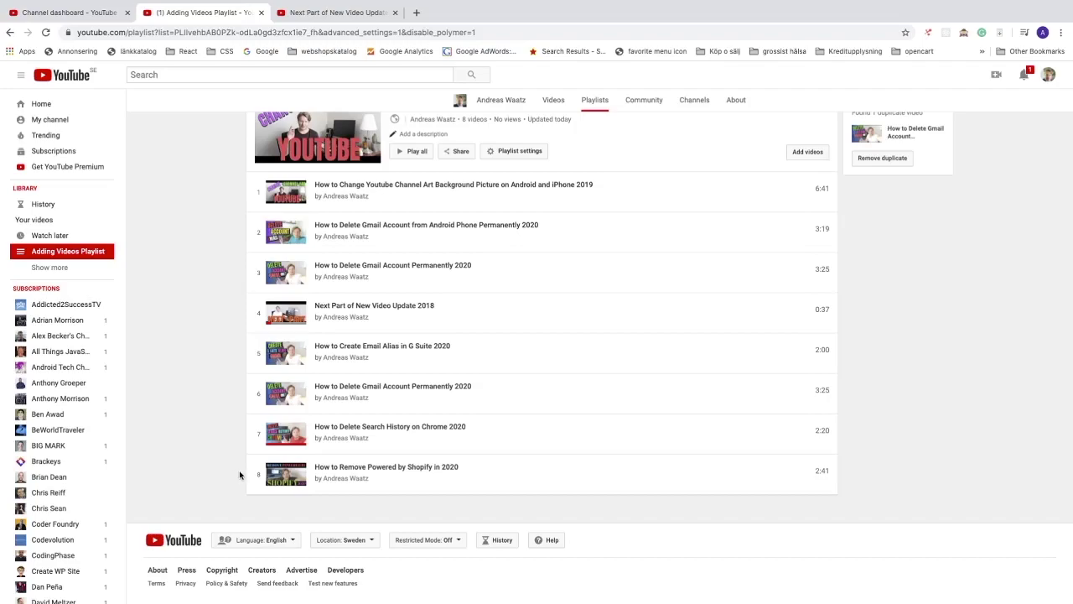
{"action": "scroll", "coordinate": [232, 475], "scroll_direction": "up", "scroll_amount": 3}
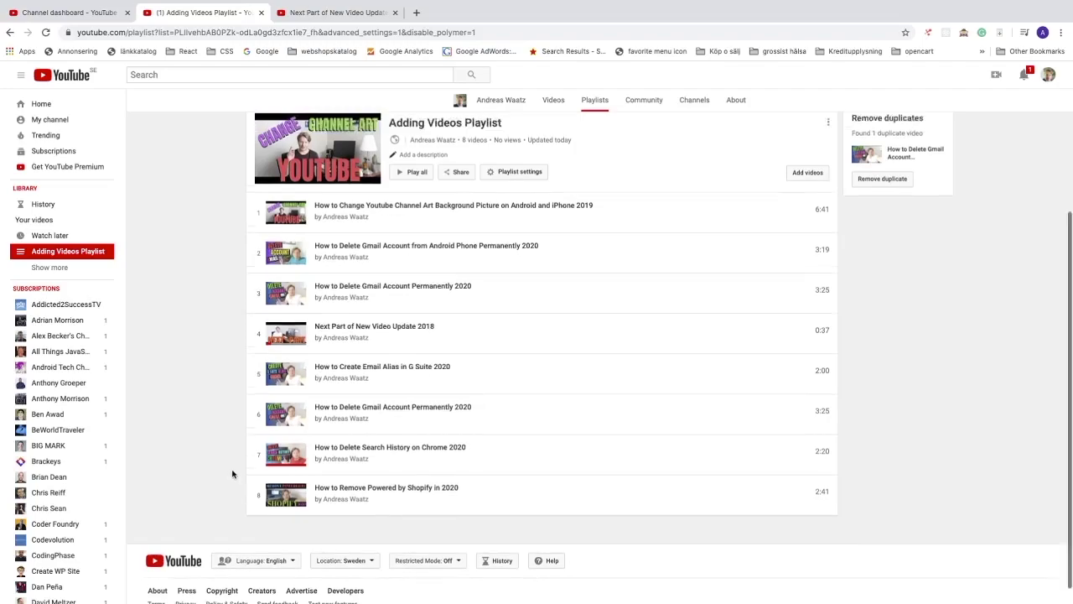